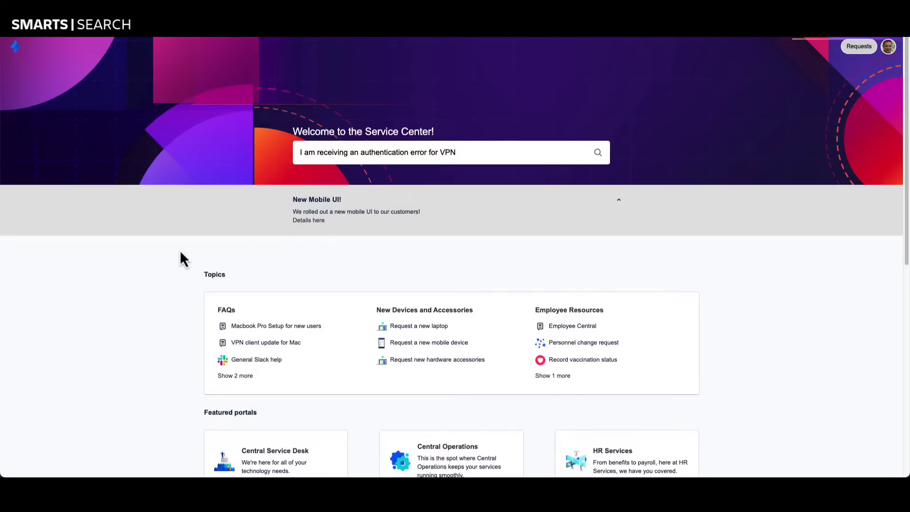
Run the VPN authentication error search and review request forms like 'Set up VPN to the office'
click(471, 153)
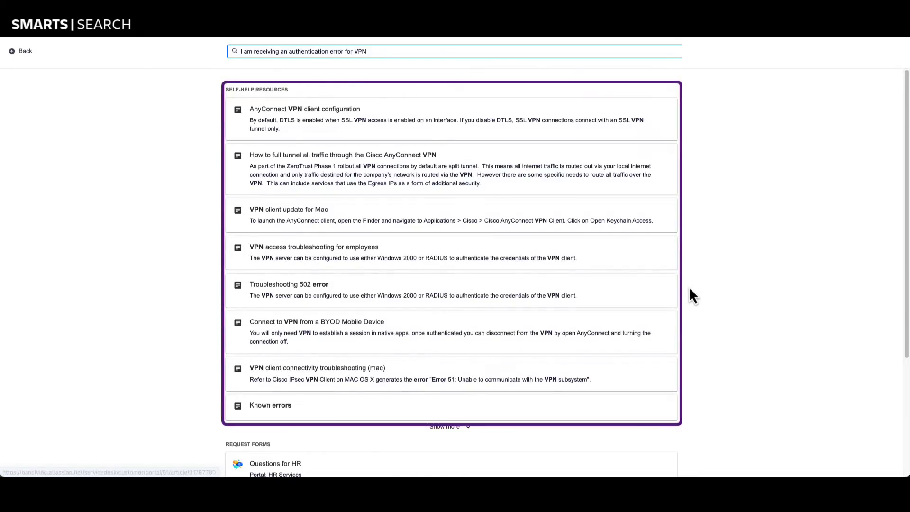
scroll(689, 288, down, 5)
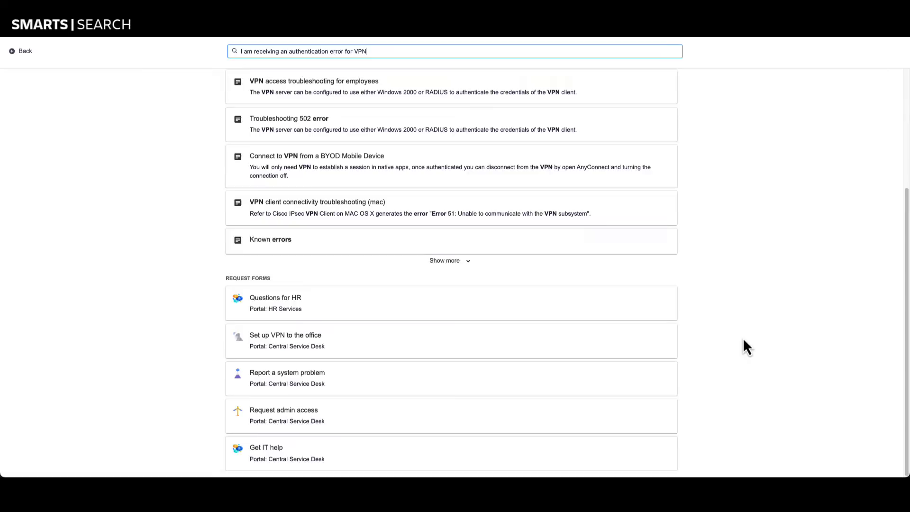
scroll(740, 344, up, 5)
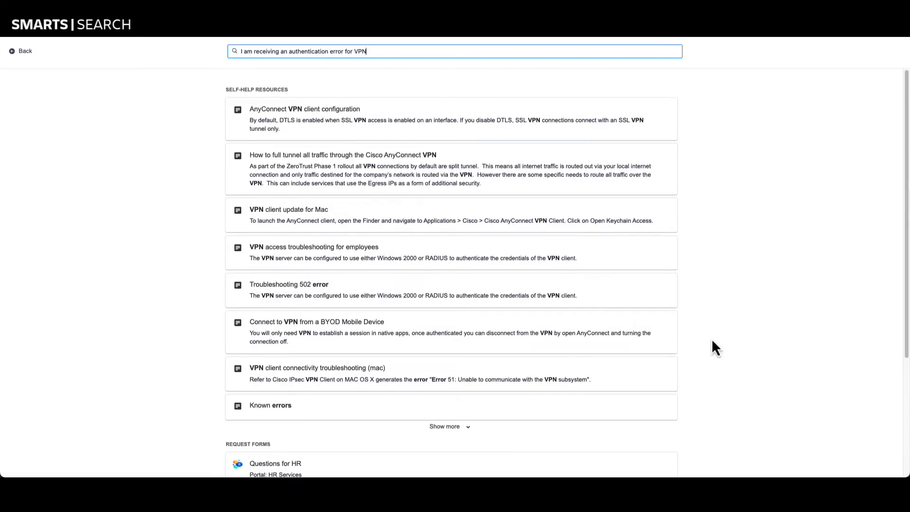
Open the 'Troubleshooting 502 error' article and read down to its related articles and footer
click(559, 302)
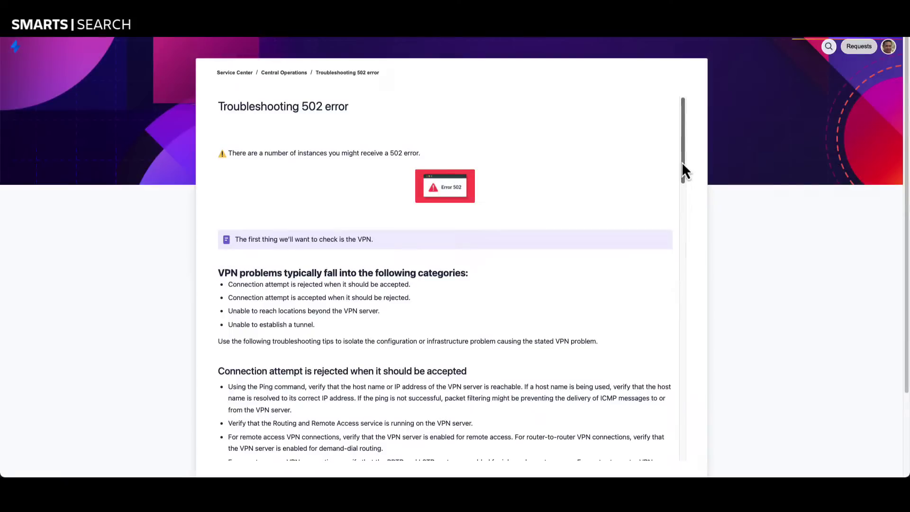
drag(682, 164, 680, 426)
scroll(675, 368, down, 5)
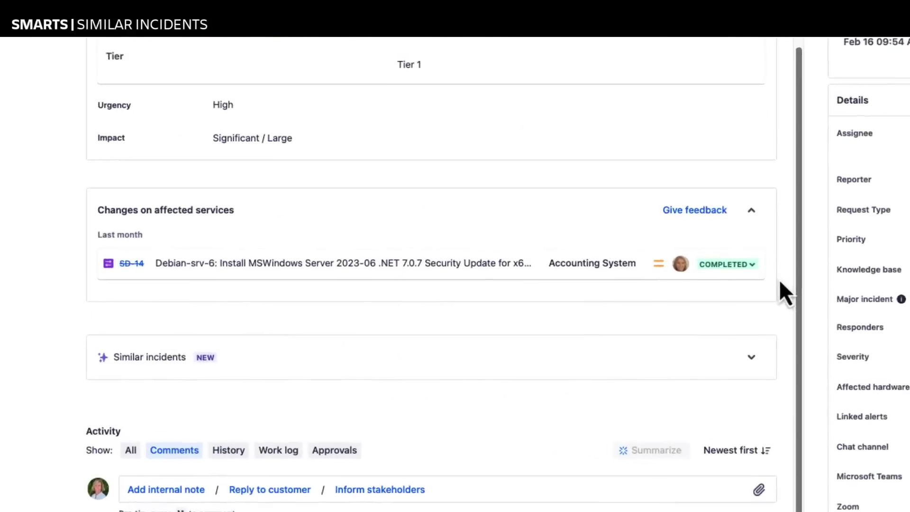
Expand the incident's Similar incidents panel and load more past incidents such as SD-10 and SD-23
click(781, 358)
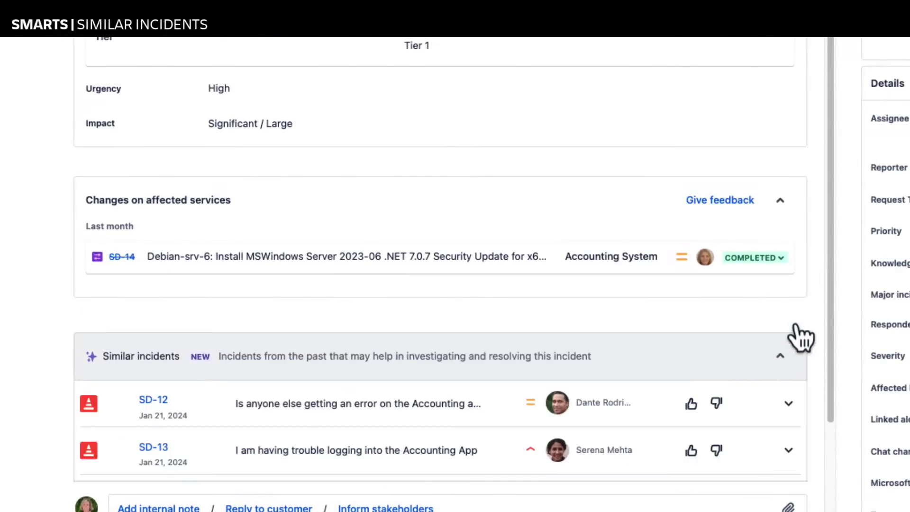
drag(831, 264, 823, 354)
click(114, 389)
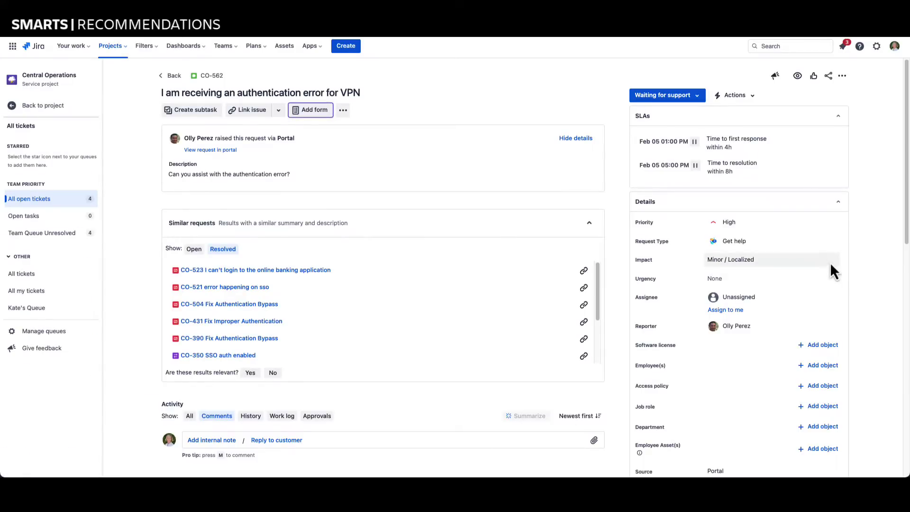
Assign request CO-562 to one of the listed support agents
click(793, 303)
click(770, 348)
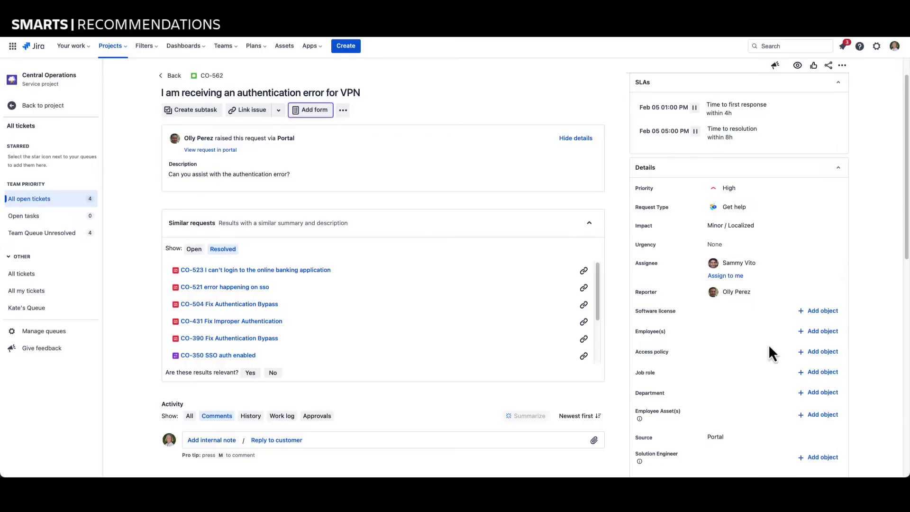
scroll(769, 347, down, 5)
Add an internal note @-mentioning a colleague: 'When you have a chance, can you assist'
click(211, 440)
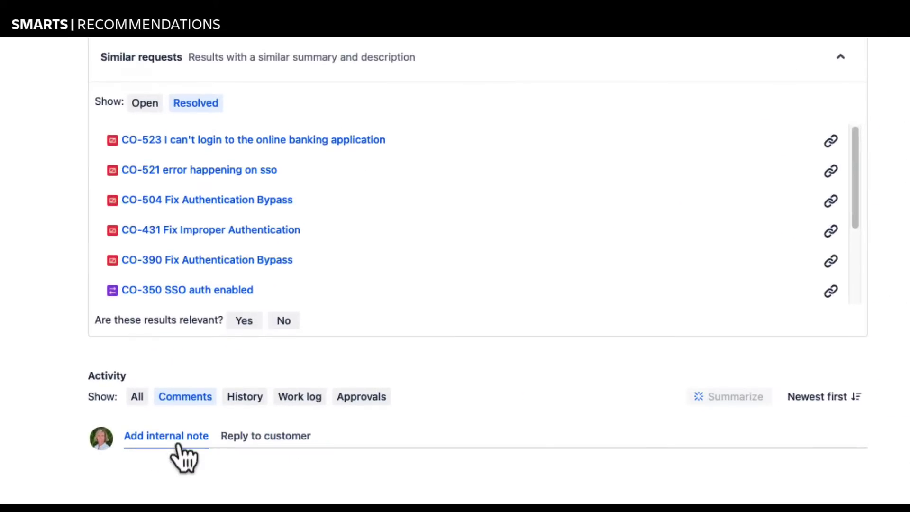
click(170, 435)
text(@sa)
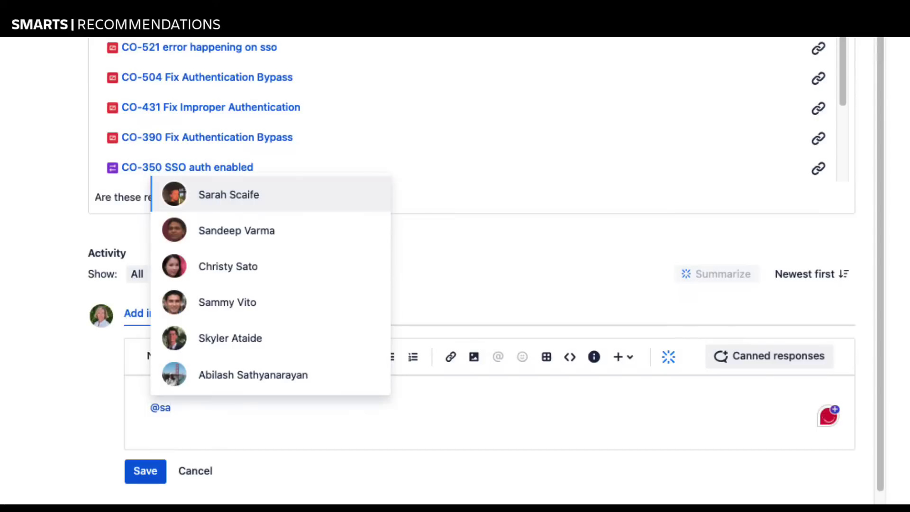
key(Up)
key(Up)
key(Up)
key(Up)
key(Return)
text(When you have a chance, can you assist)
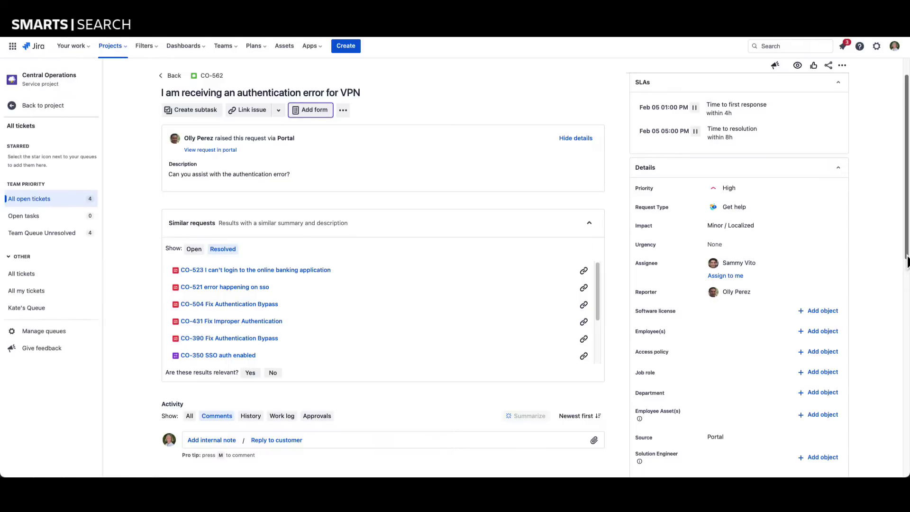
Search 'vpn', filter to Central Operations and Central Service Desk, then view Confluence results
scroll(902, 280, down, 1)
drag(906, 283, 901, 406)
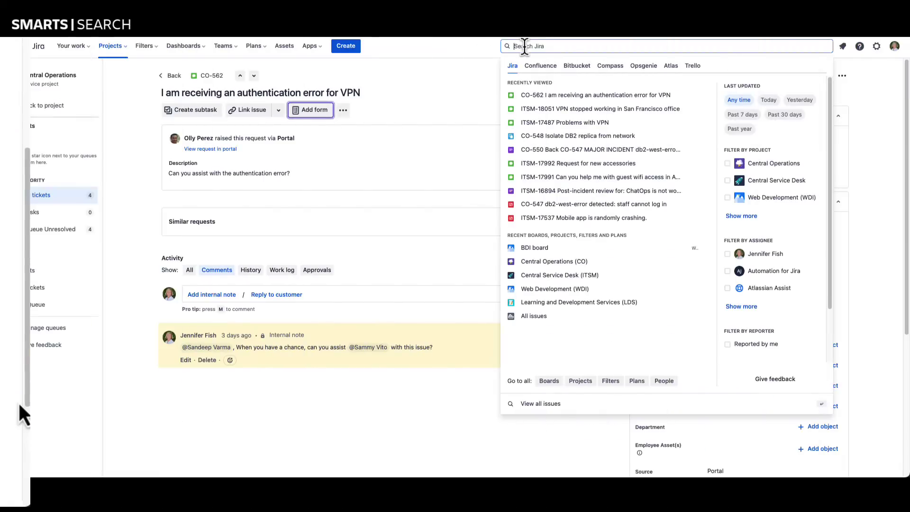
text(vpn)
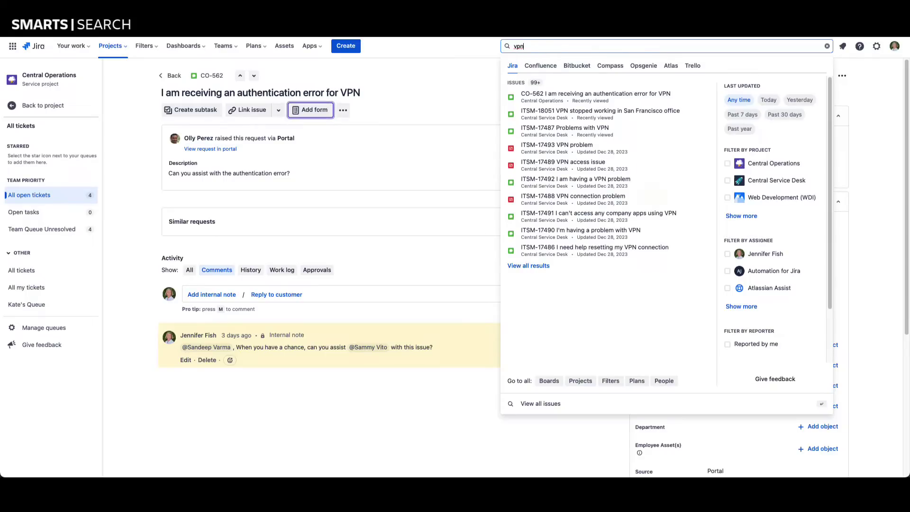
click(728, 163)
click(727, 183)
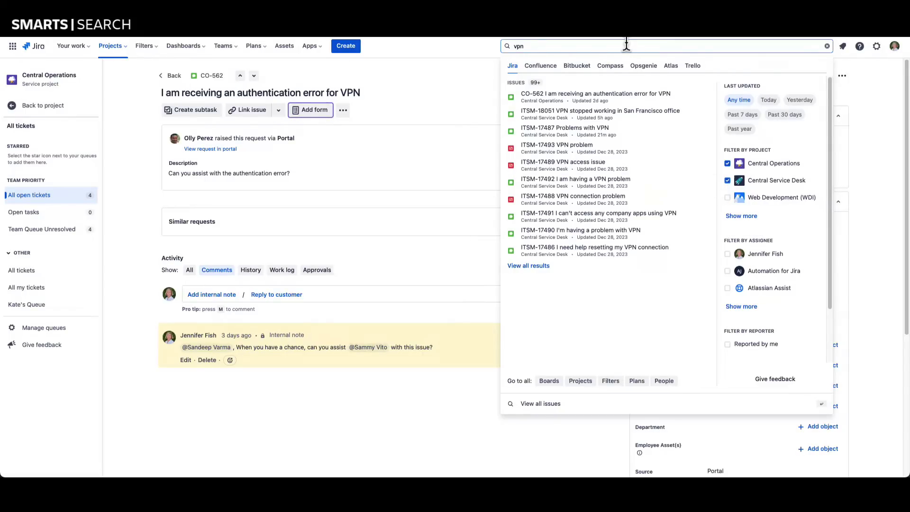
click(540, 65)
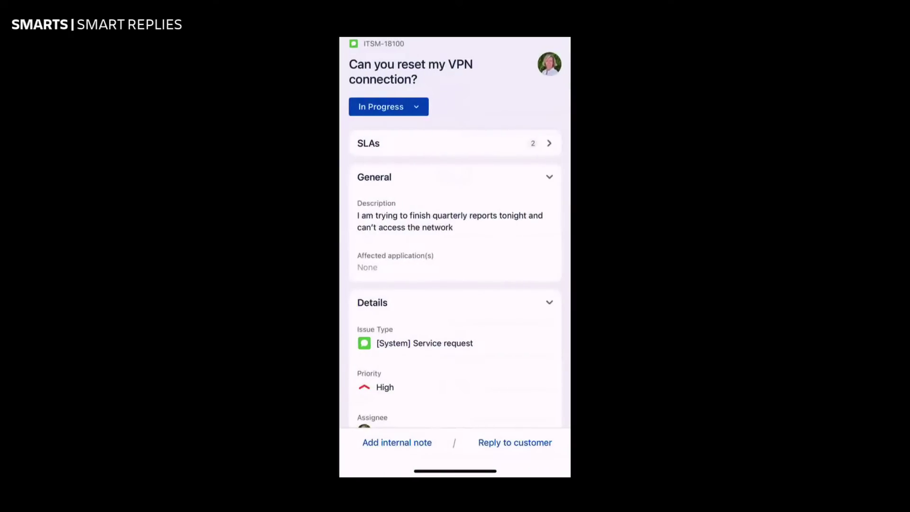
Send the 'Happy to help' suggested reply as a note on request ITSM-18100
scroll(455, 242, down, 10)
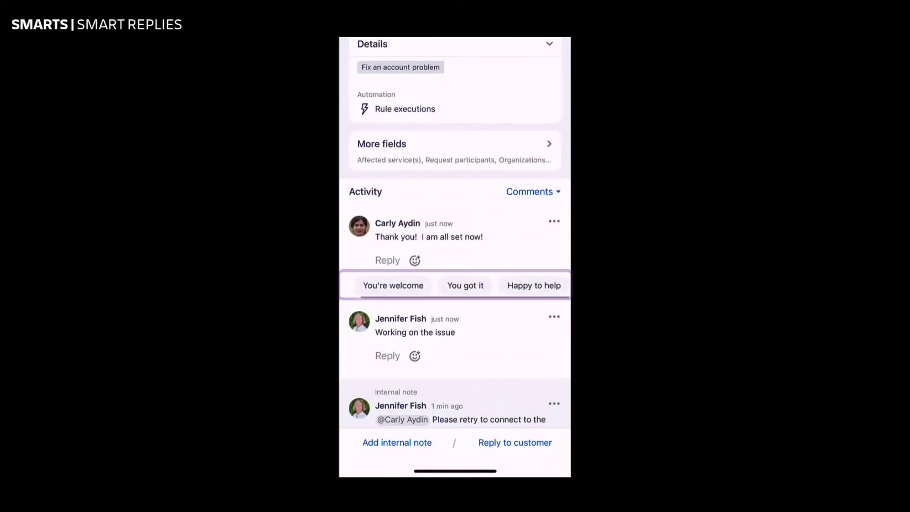
click(538, 285)
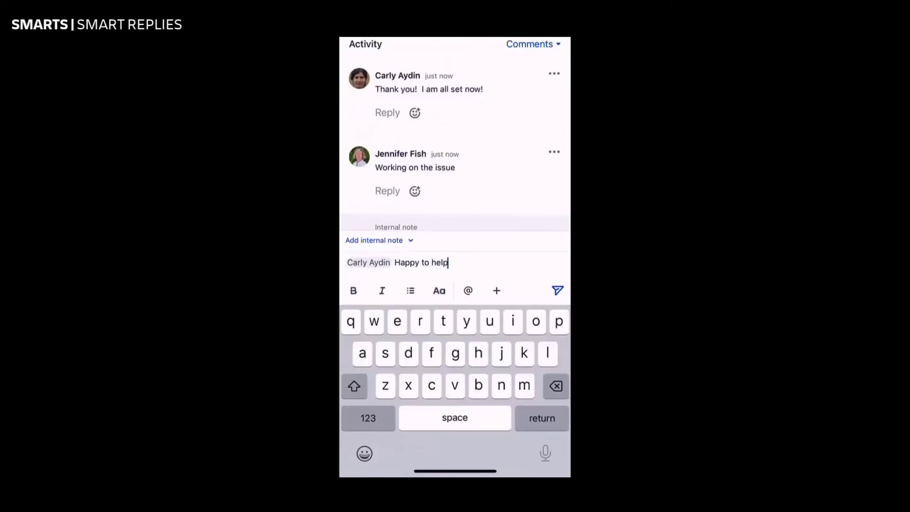
click(557, 290)
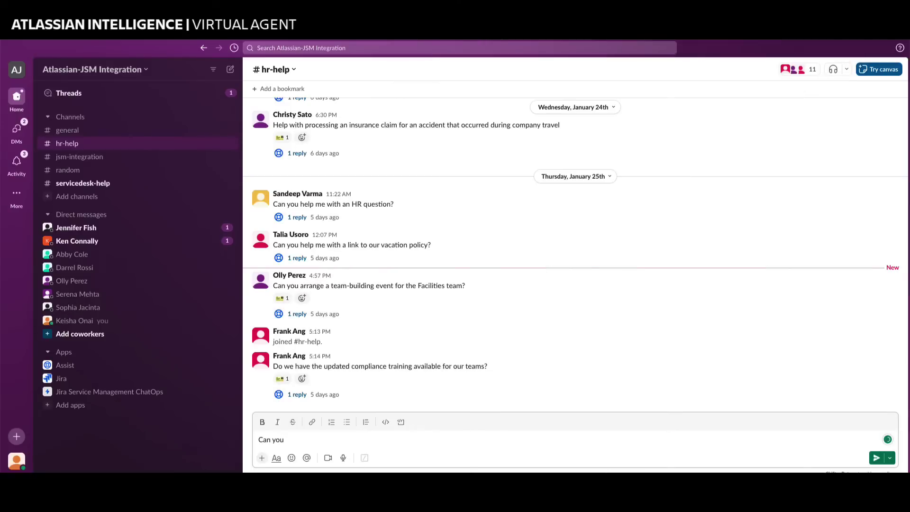
Post 'Can you help me locate my payslip?' in #hr-help and open the virtual agent's thread
text( help me locate my payslip?)
key(Return)
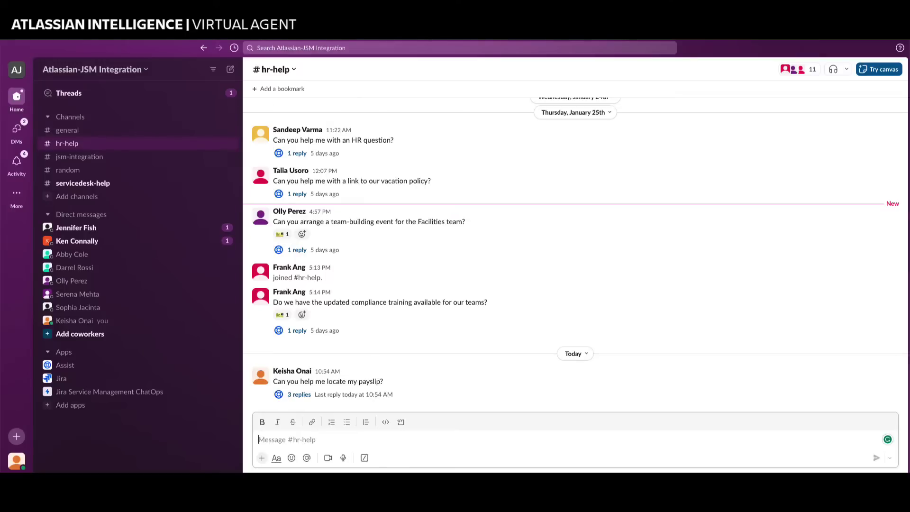
click(302, 396)
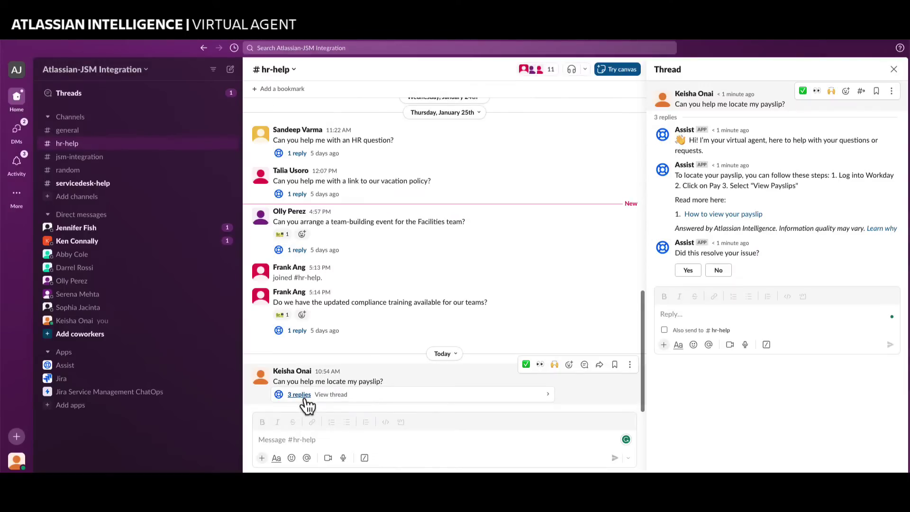
Open the 'How to view your payslip' article, confirm it resolved the issue, and rate 5 - Very good
click(737, 214)
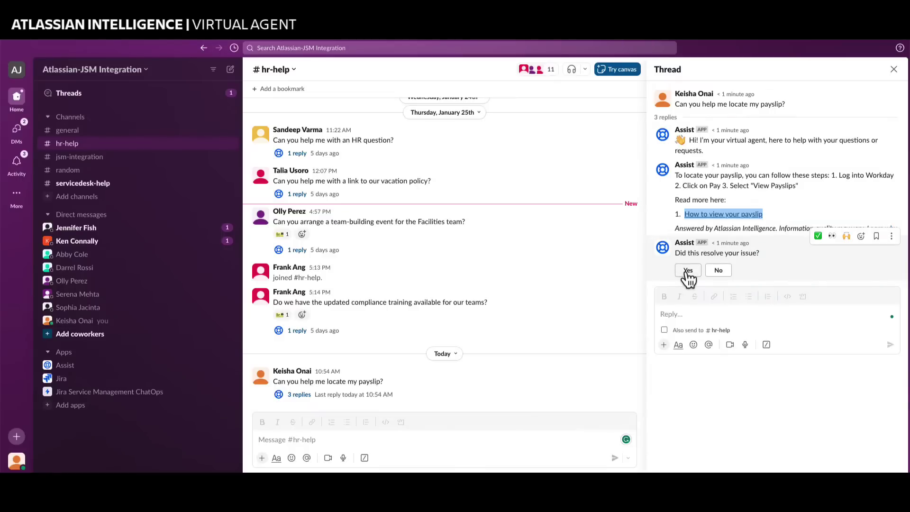
click(687, 270)
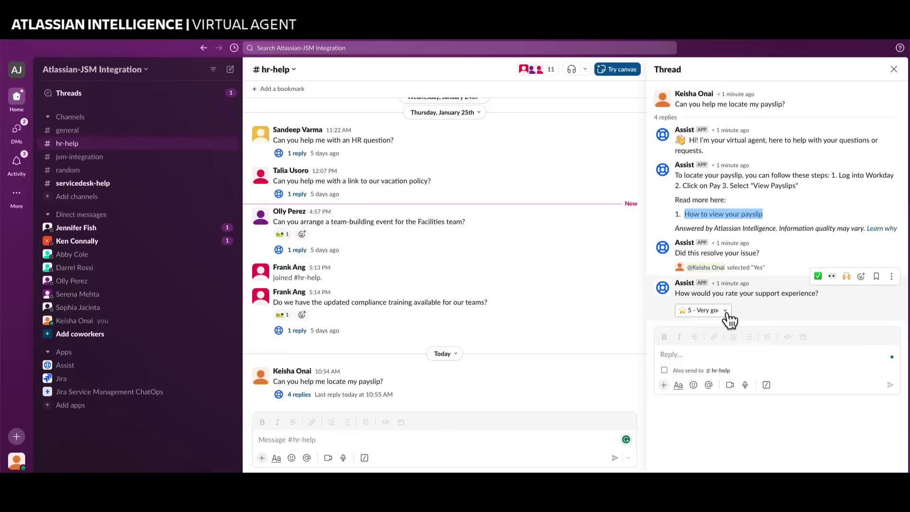
click(728, 317)
click(724, 326)
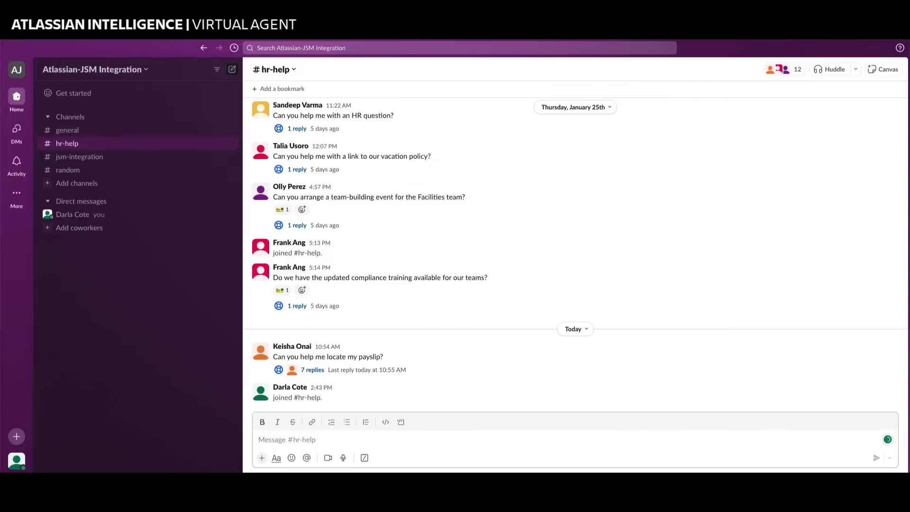
Post 'Where can I find more info on our EAP programs?', answer No, and check HR-17 in Assist
text(Whe)
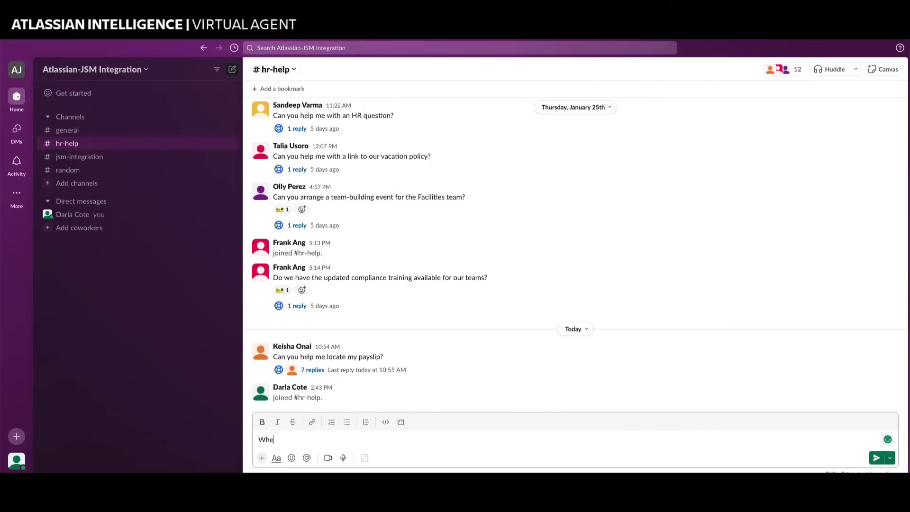
text(re can I find more info on our EAP programs)
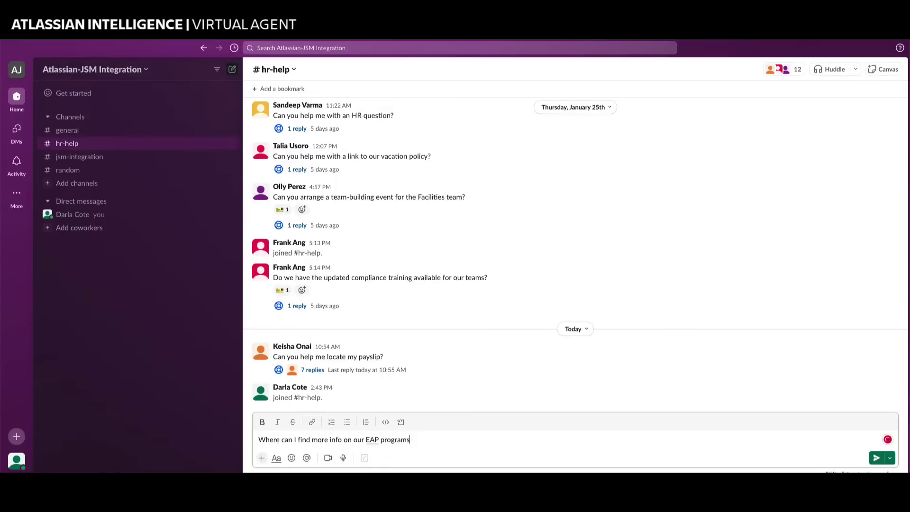
text(?)
click(876, 458)
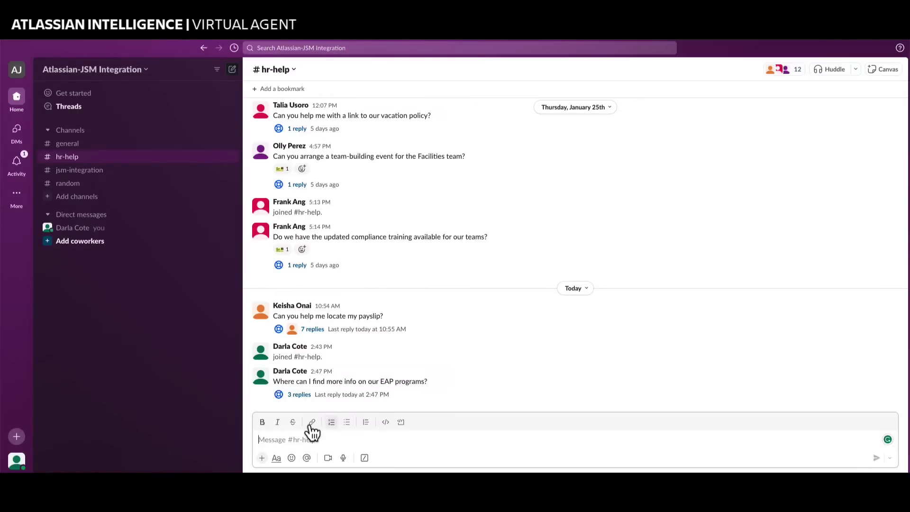
click(299, 395)
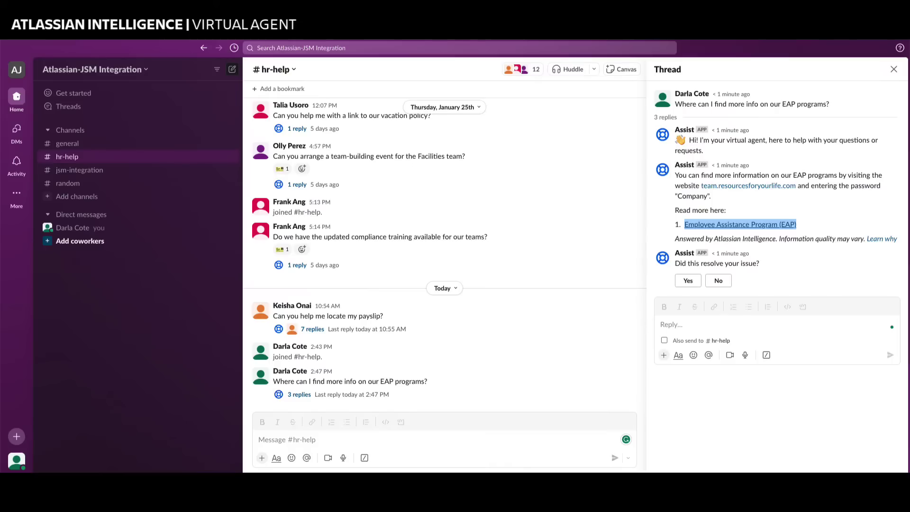
click(719, 281)
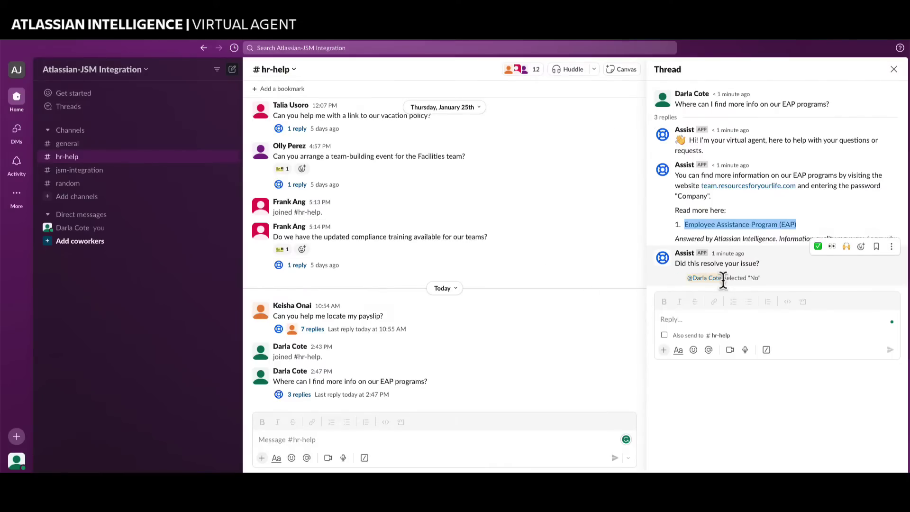
click(68, 274)
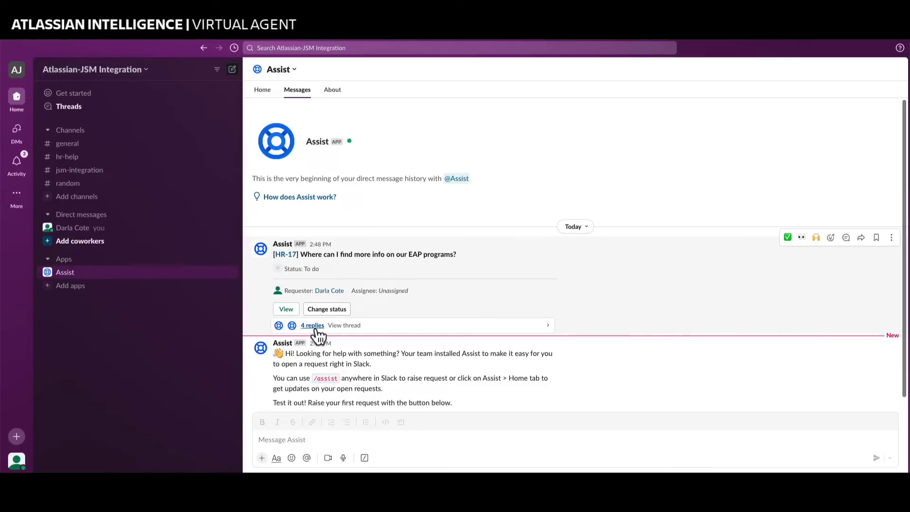
View HR-17's details, expand it in #hr-agent, and take the request yourself
click(315, 327)
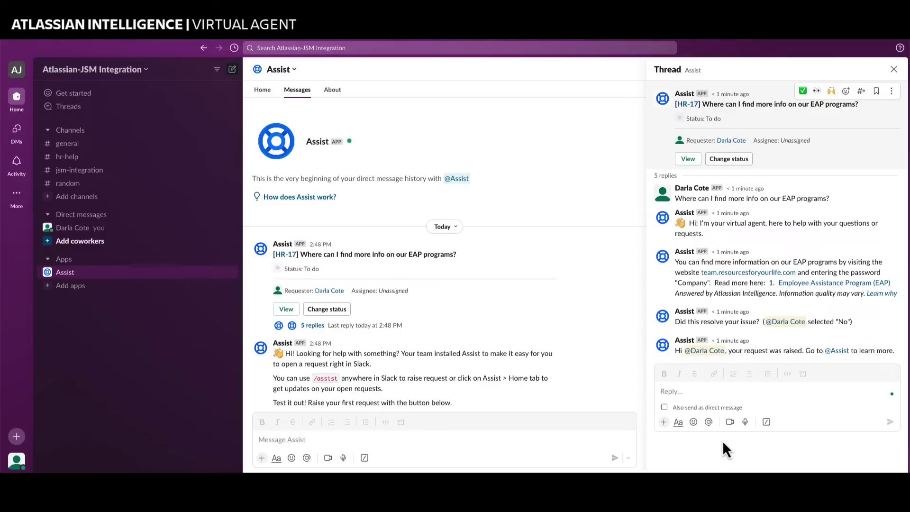
click(687, 159)
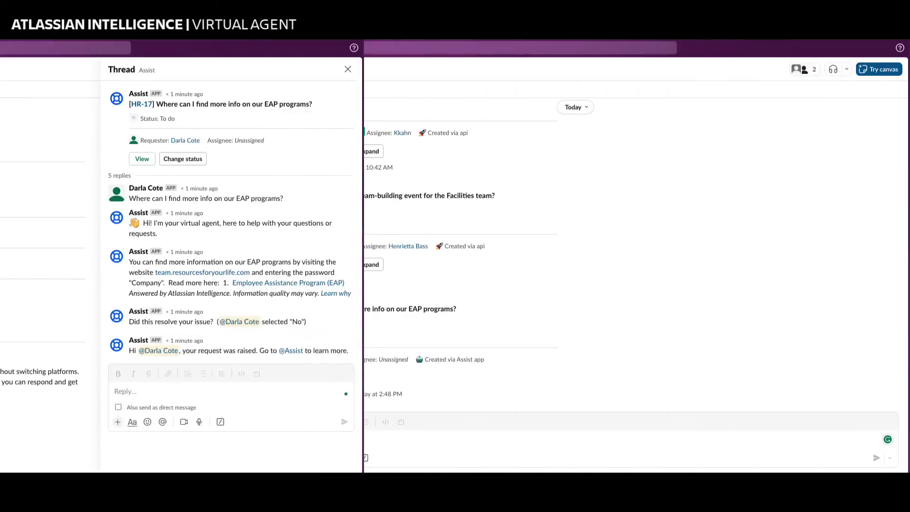
click(350, 379)
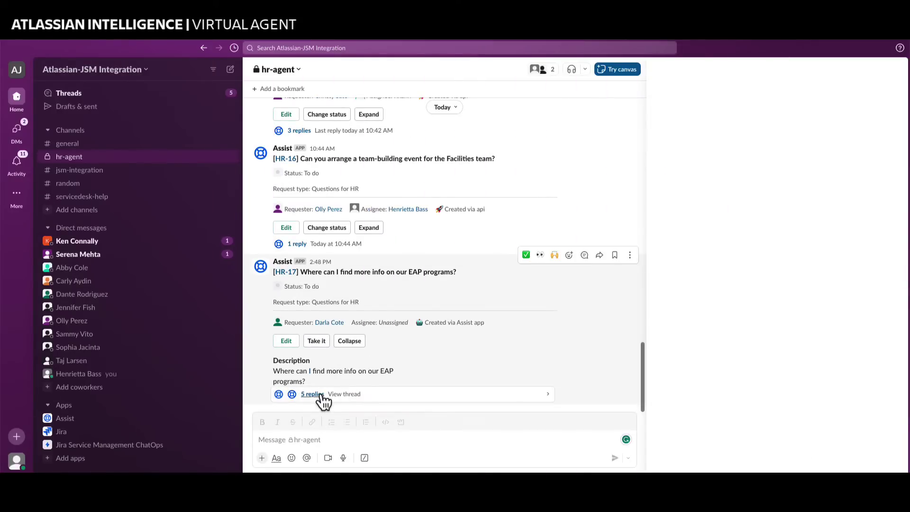
click(323, 394)
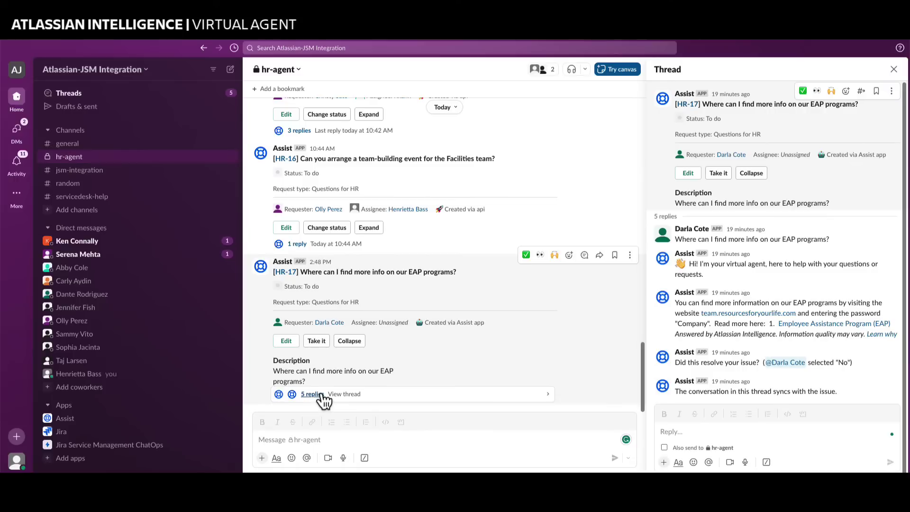
click(317, 342)
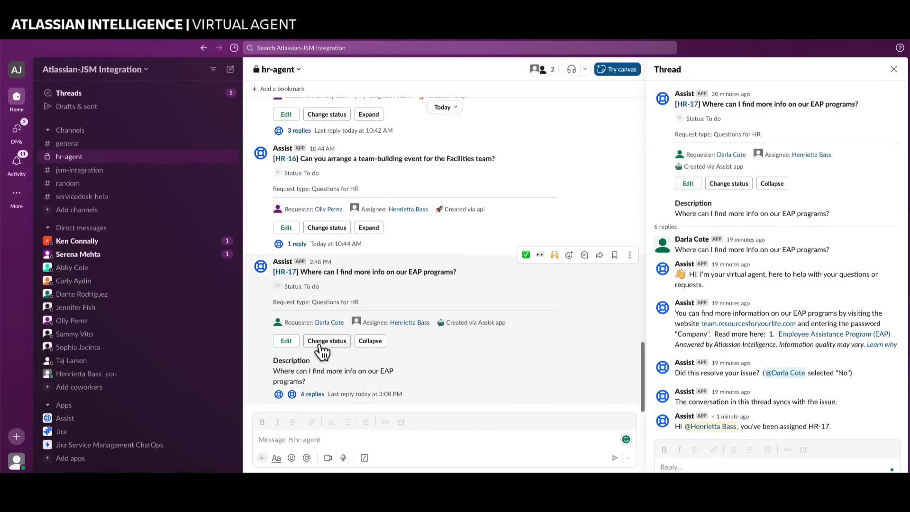
Add the colleague matching 'car' as a request participant on HR-17 and save
click(287, 341)
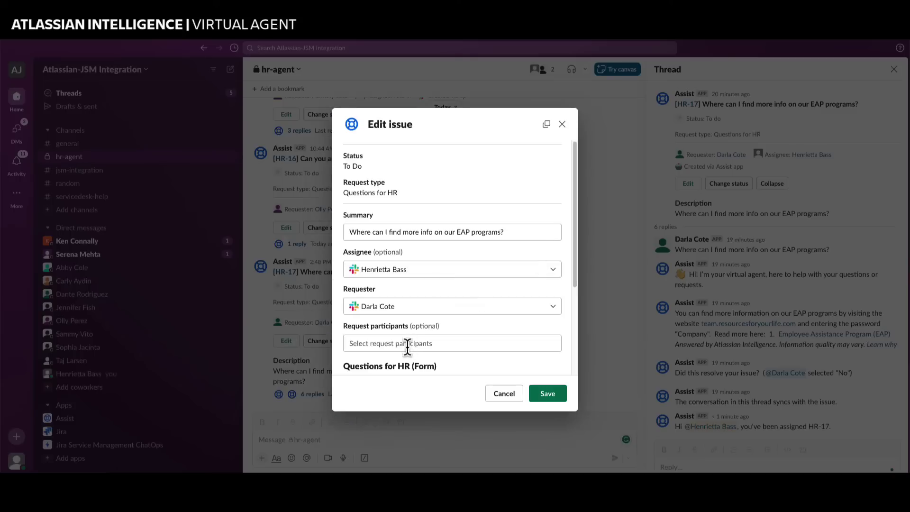
click(408, 344)
text(car)
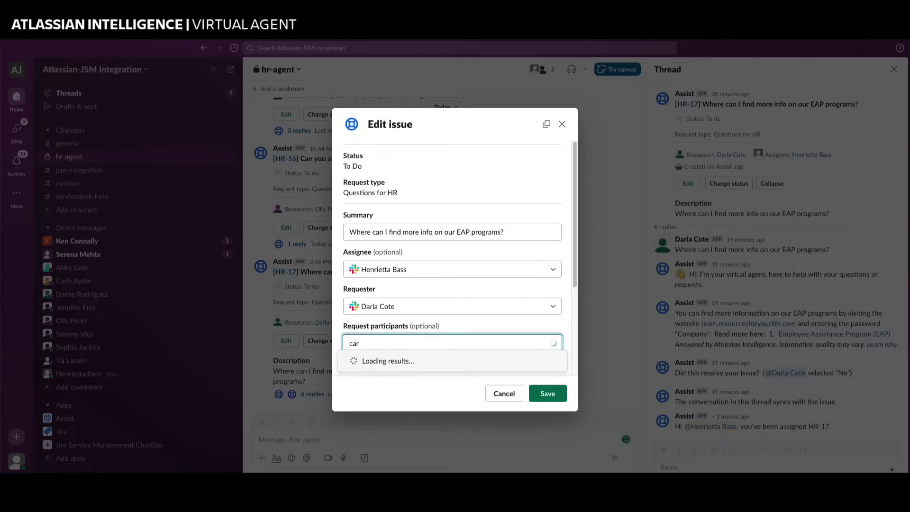
click(407, 379)
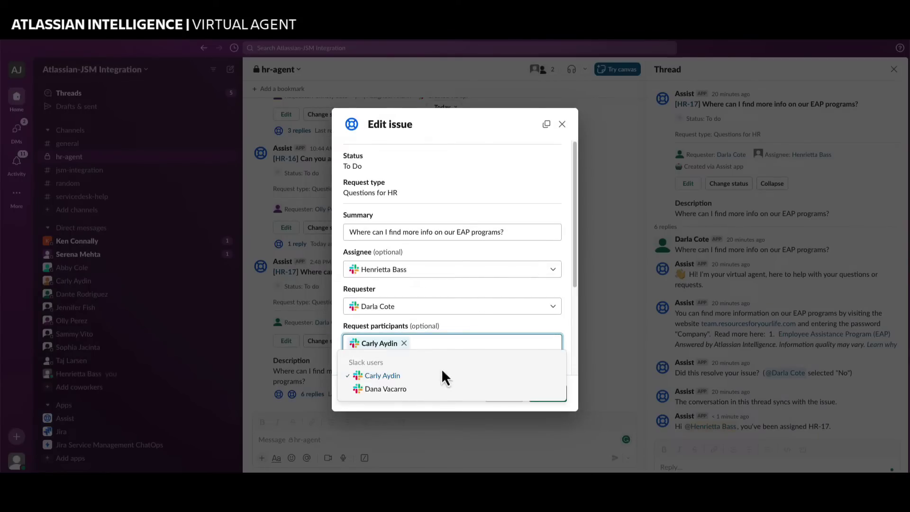
click(576, 316)
click(558, 395)
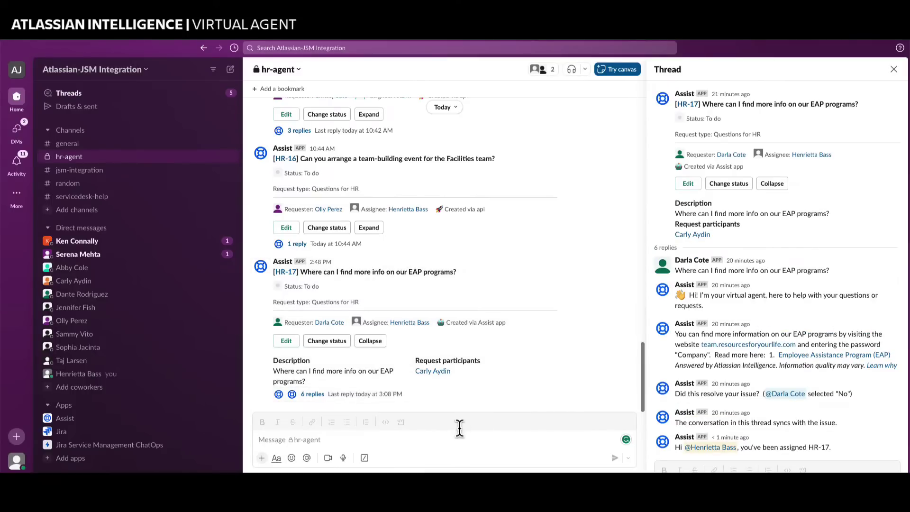
Move HR-17 to In progress using the Start transition
click(340, 345)
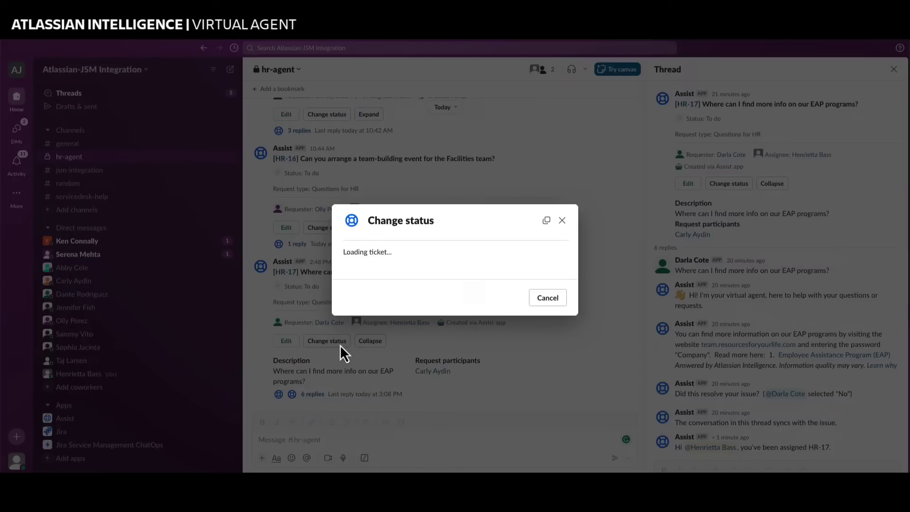
click(564, 270)
click(546, 283)
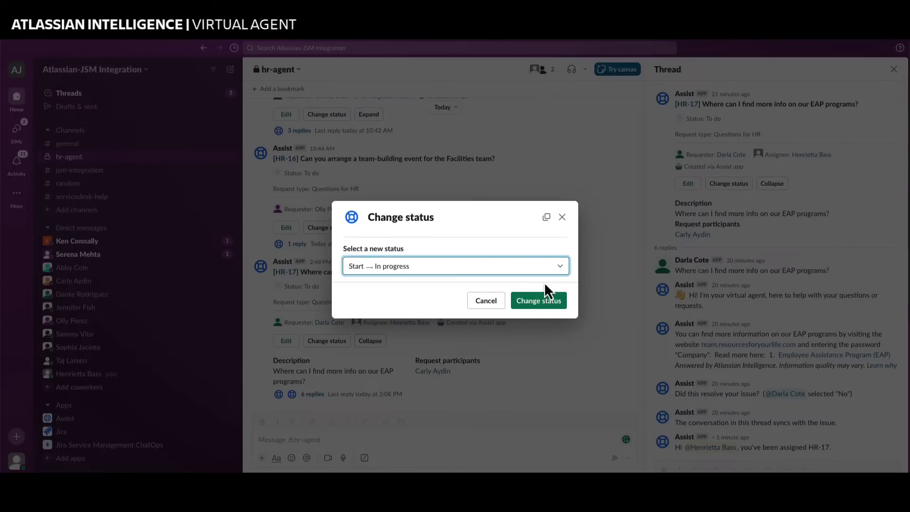
click(545, 302)
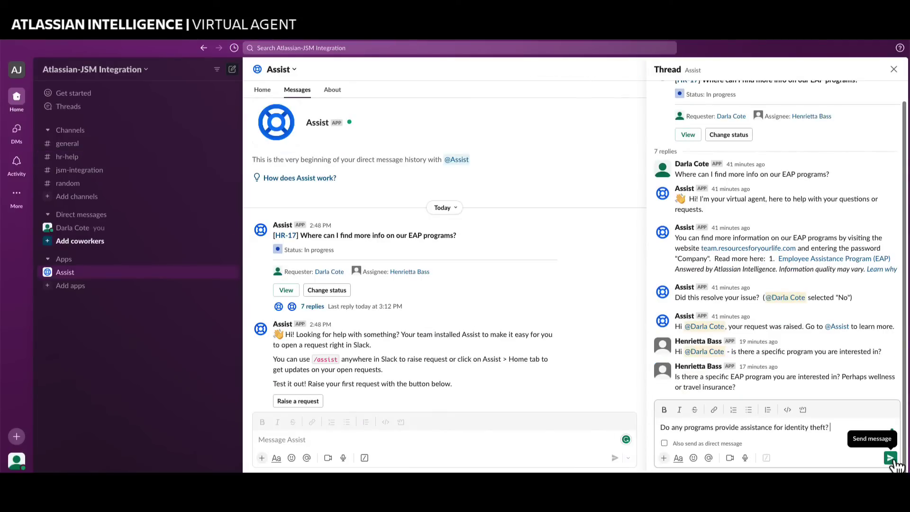
Post the identity-theft question, the agent's answer and the closing note in the HR-17 thread
click(891, 457)
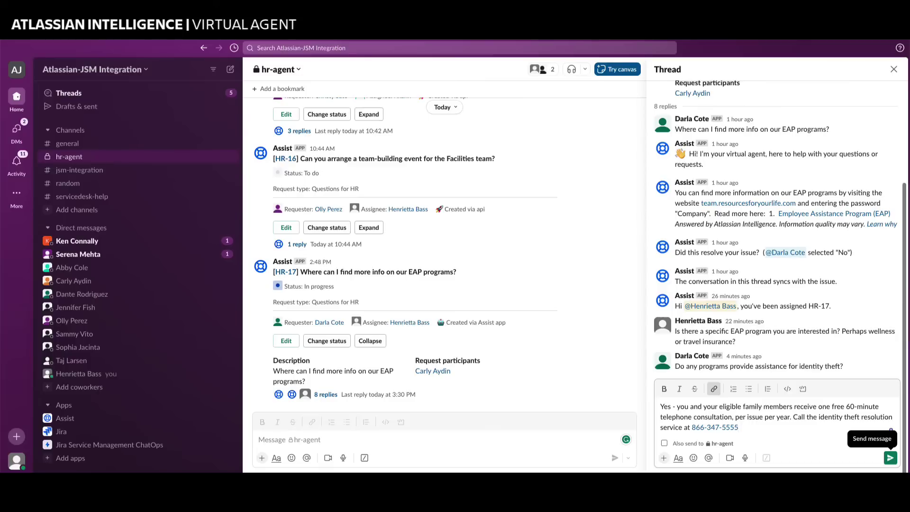
click(891, 458)
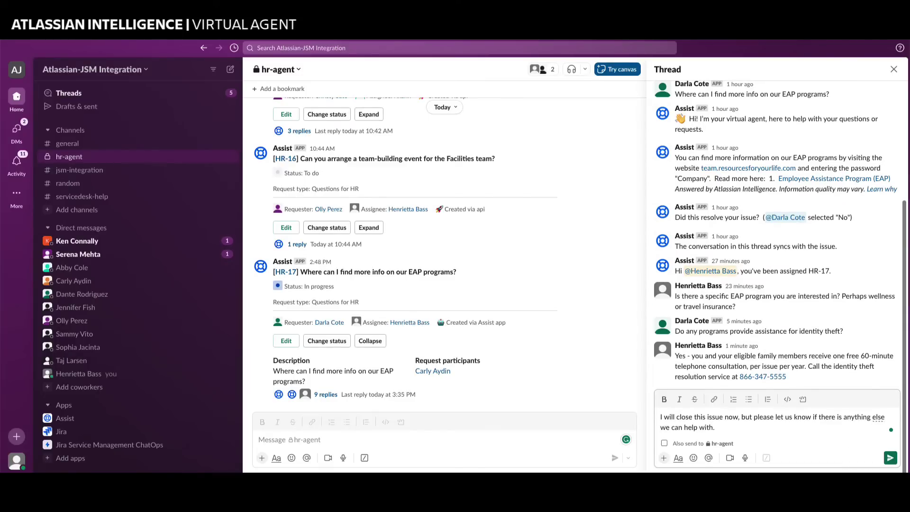
key(Return)
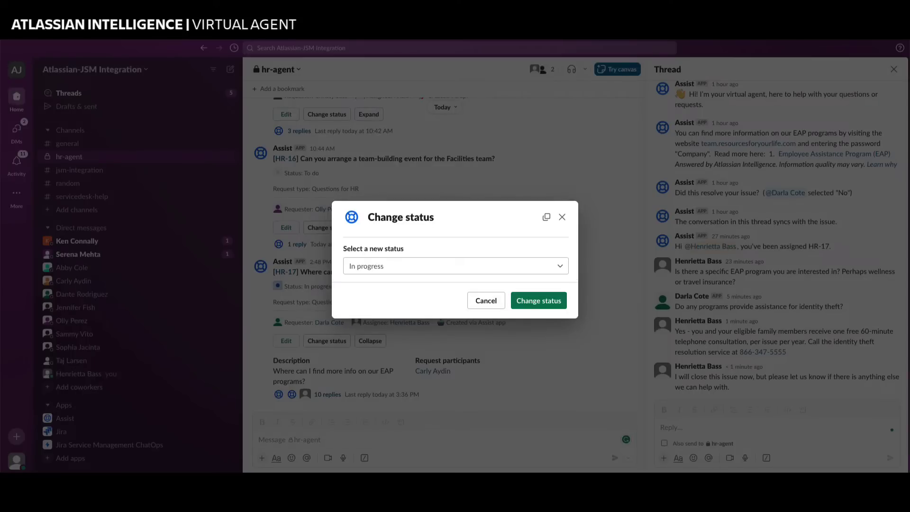
Change HR-17's status to Resolved — Done
click(455, 266)
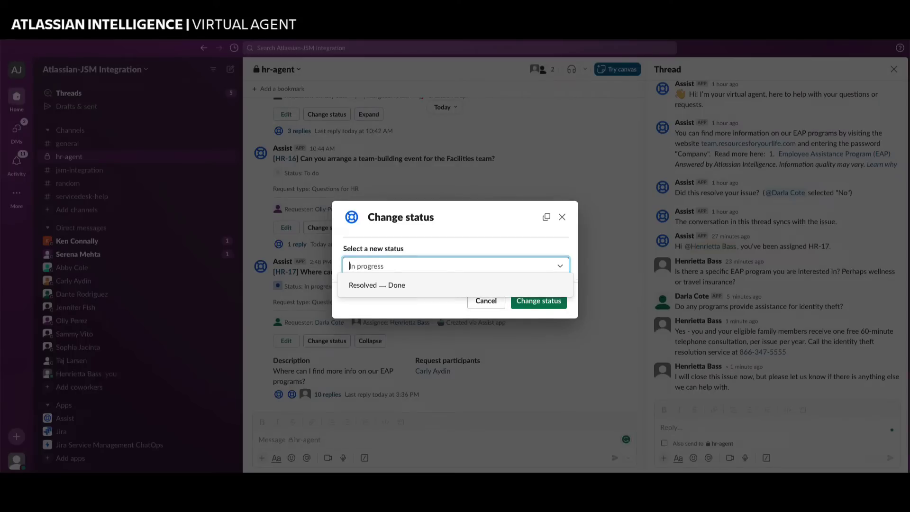
click(370, 282)
key(Return)
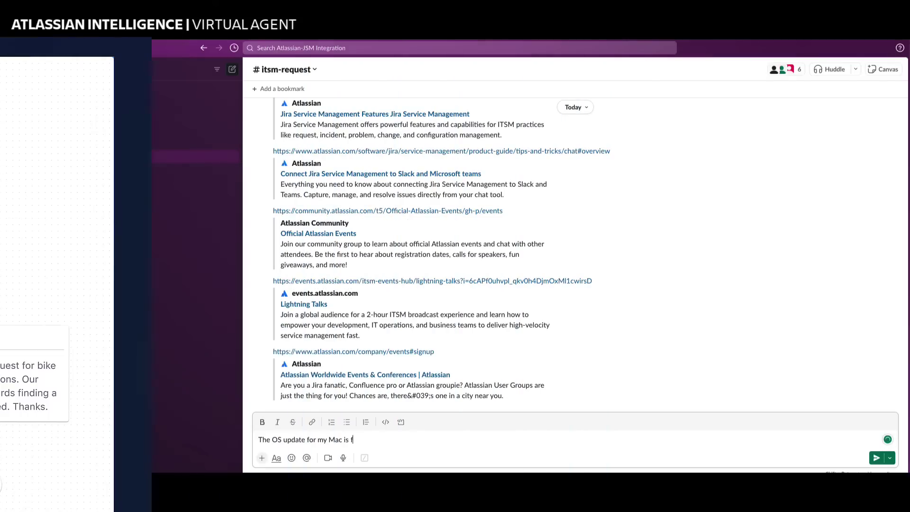
Post the failing Mac OS update message and answer the assistant's troubleshooting questions
text(ailing)
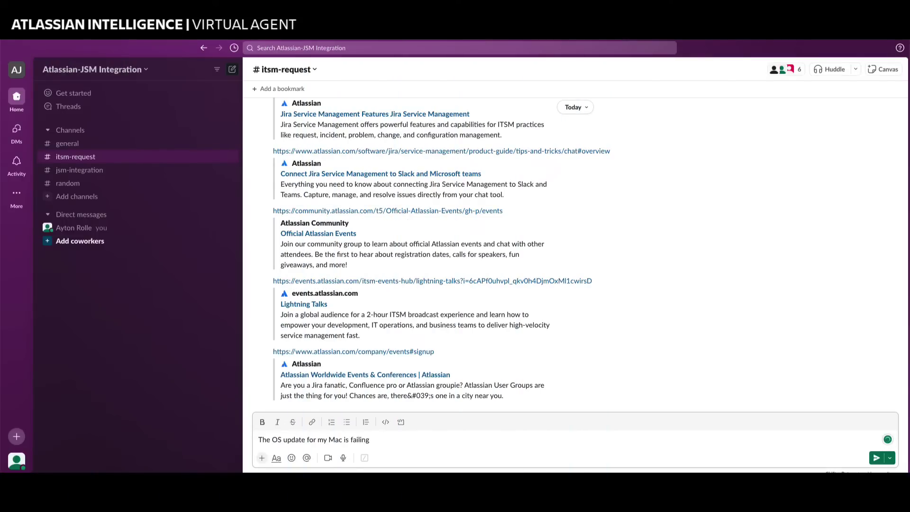
key(Return)
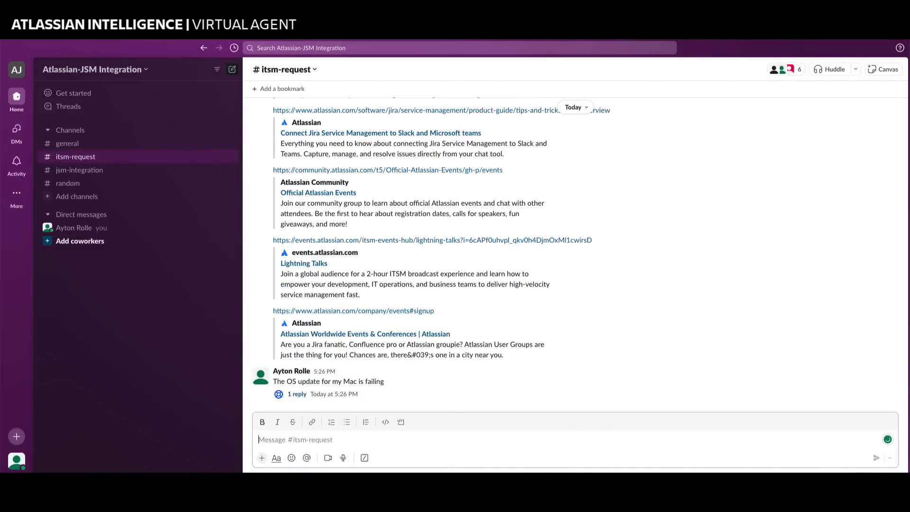
click(299, 395)
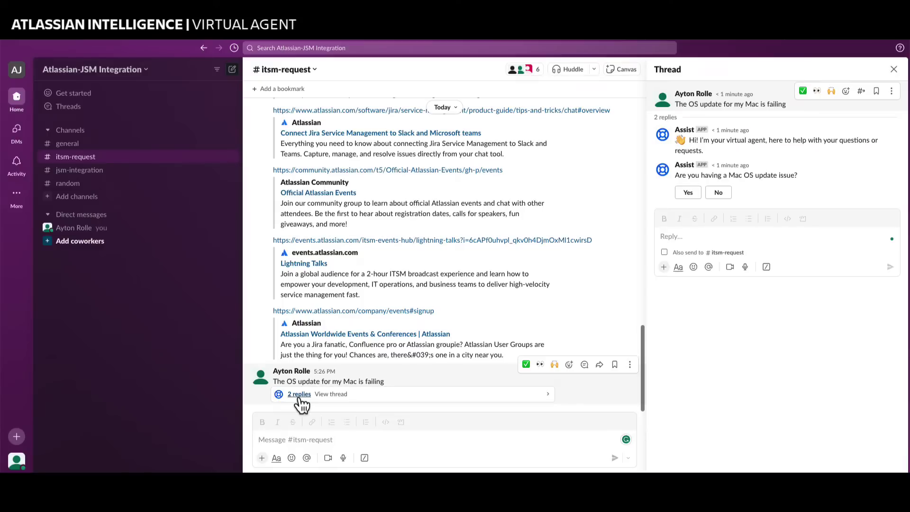
click(687, 192)
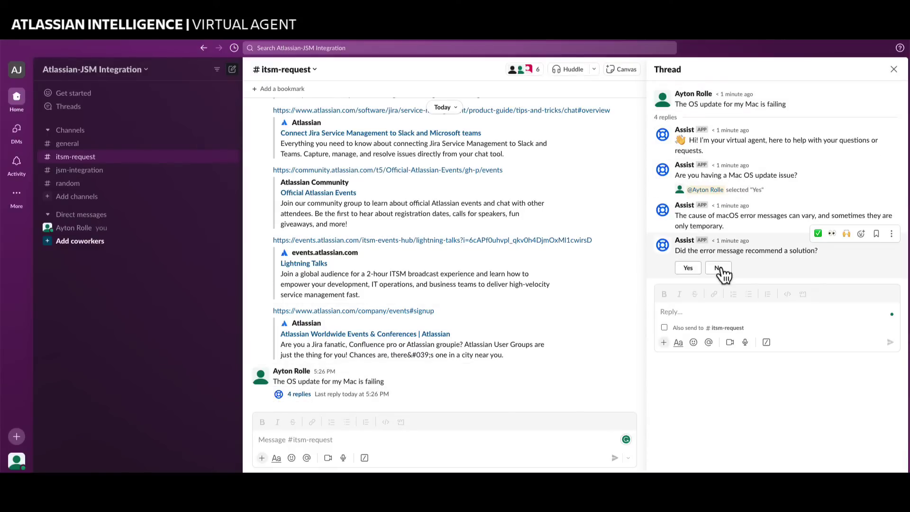
click(718, 269)
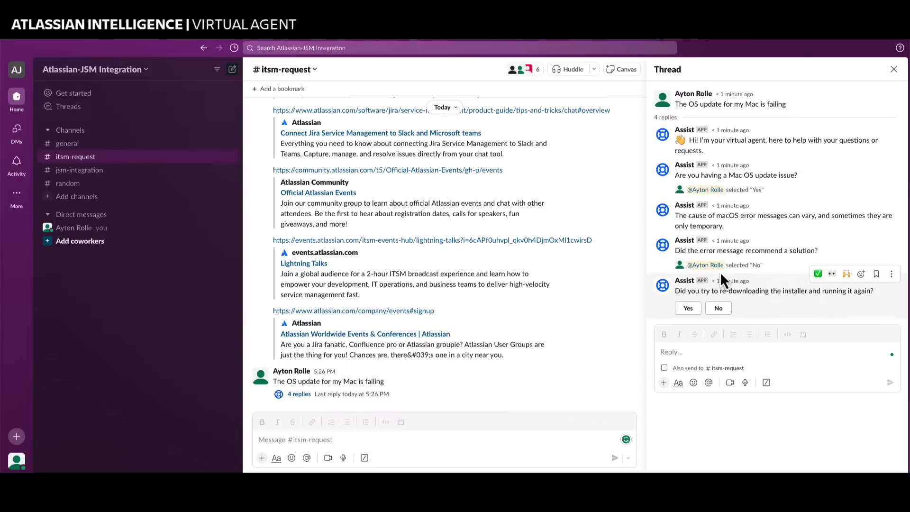
click(691, 309)
click(715, 351)
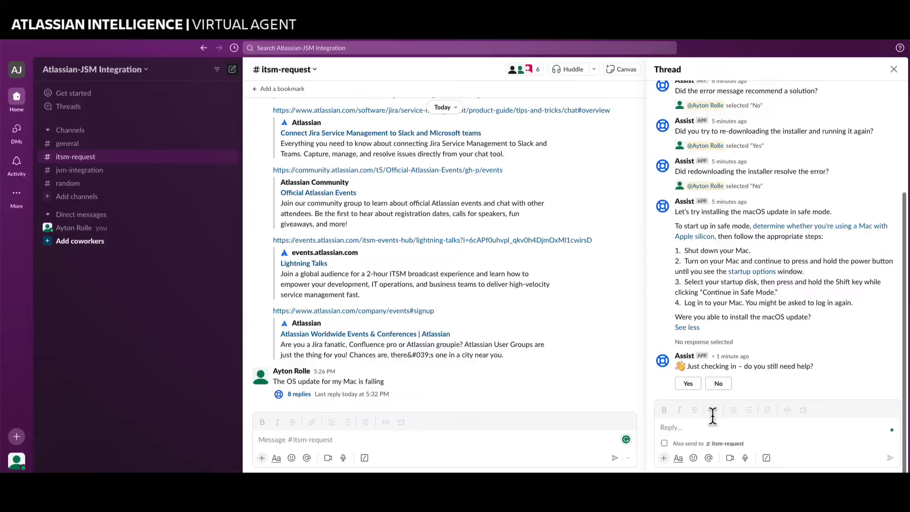
Confirm the macOS update installed via the safe-mode steps and rate support 5 - Very good
click(688, 383)
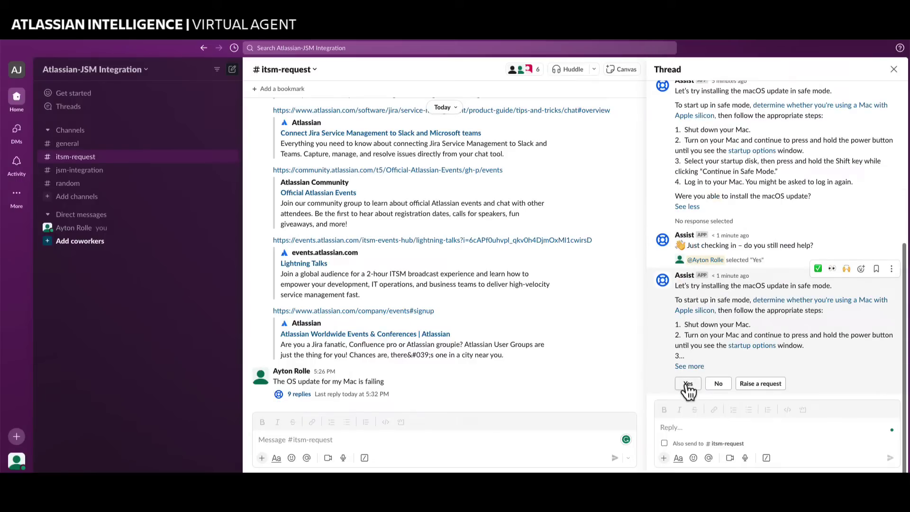
click(689, 366)
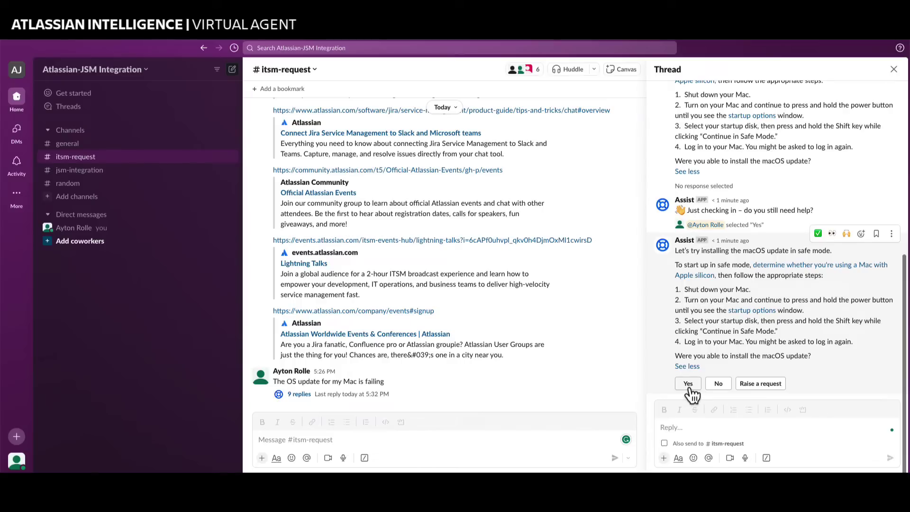
click(688, 386)
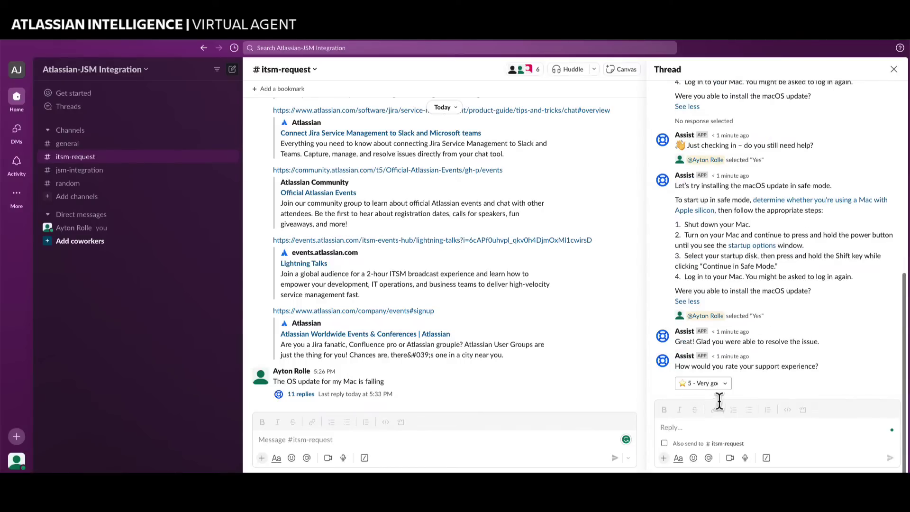
click(724, 384)
click(725, 401)
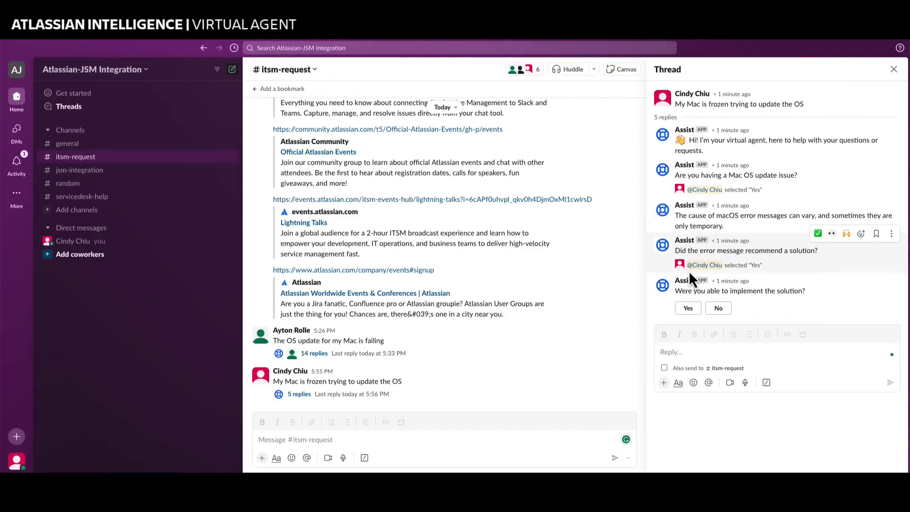
Report that the suggested solution failed, then open the details of the raised ticket IP-42
click(718, 309)
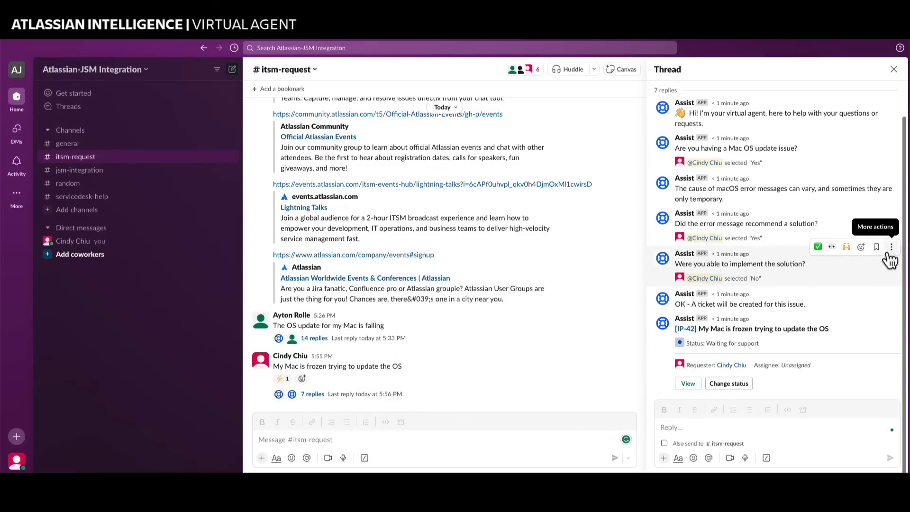
click(687, 385)
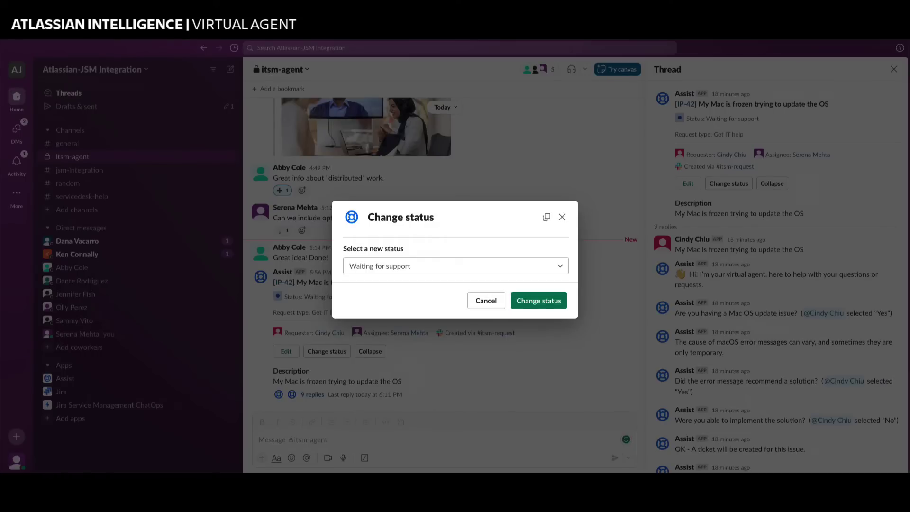
Move IP-42 to In Progress, then resolve it with resolution Done
click(539, 301)
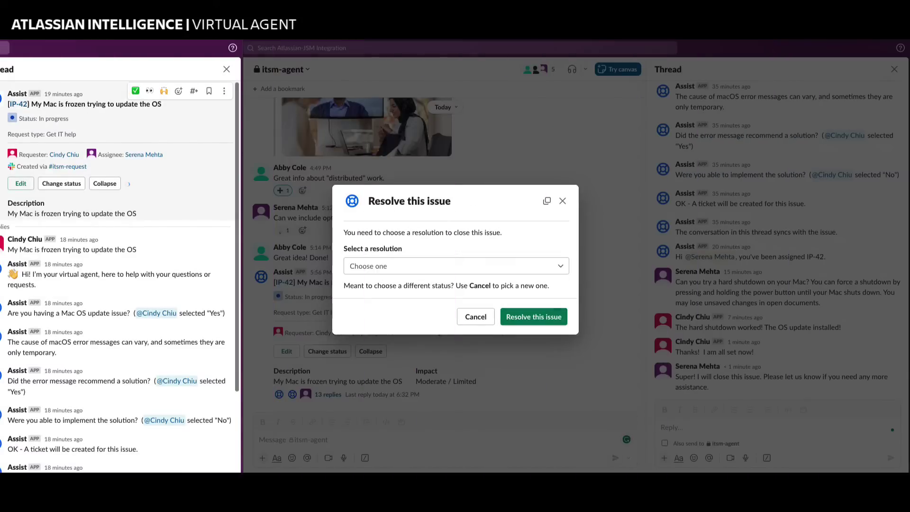
click(456, 265)
click(360, 284)
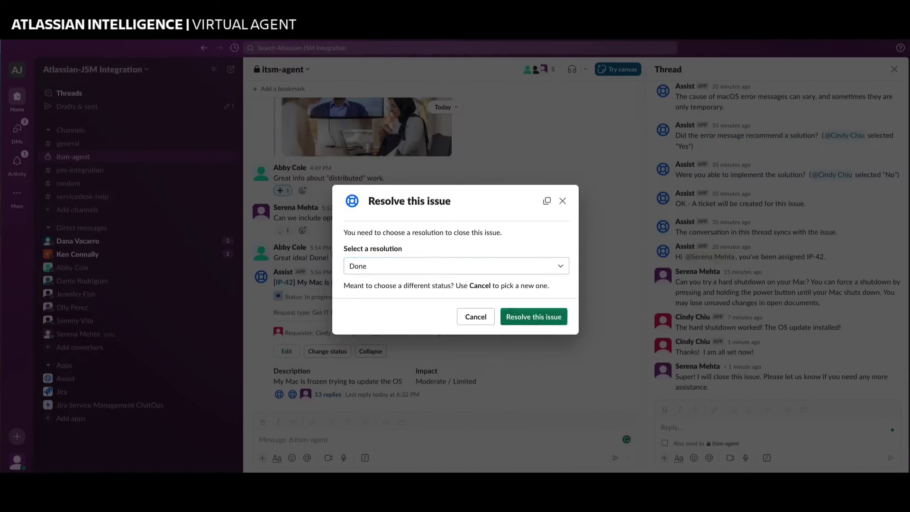
click(534, 316)
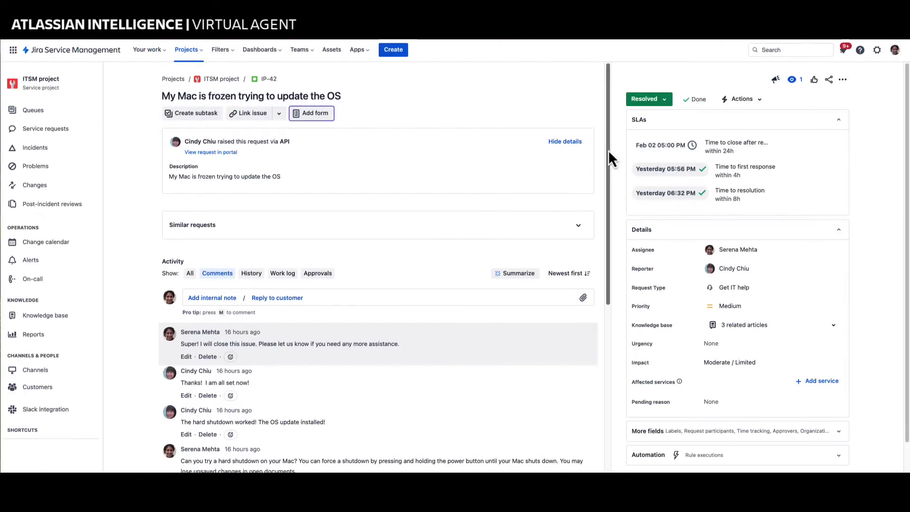
Bring up the Central Service Desk Intents page: 15 conversations, 53% matched, 60% resolved, CSAT 4.7
drag(608, 150, 580, 331)
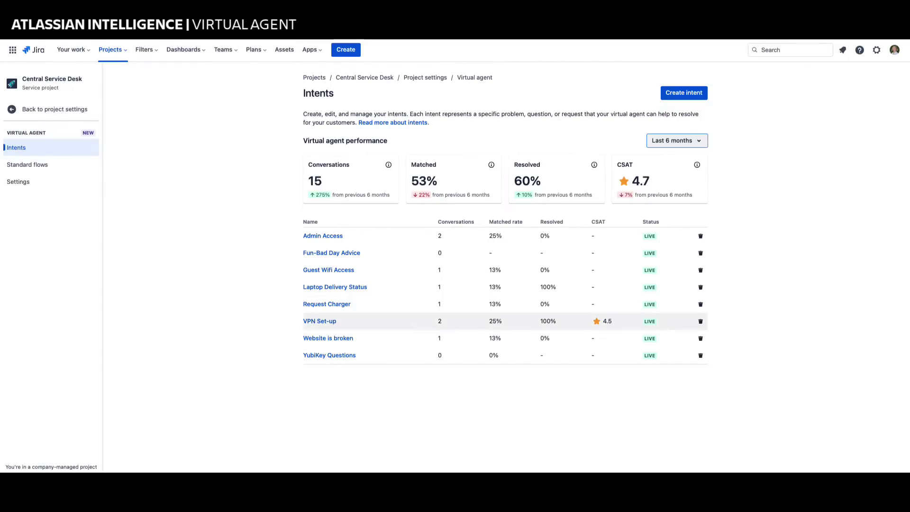
Switch the performance cards' range from Last 6 months to Last 3 months
click(677, 140)
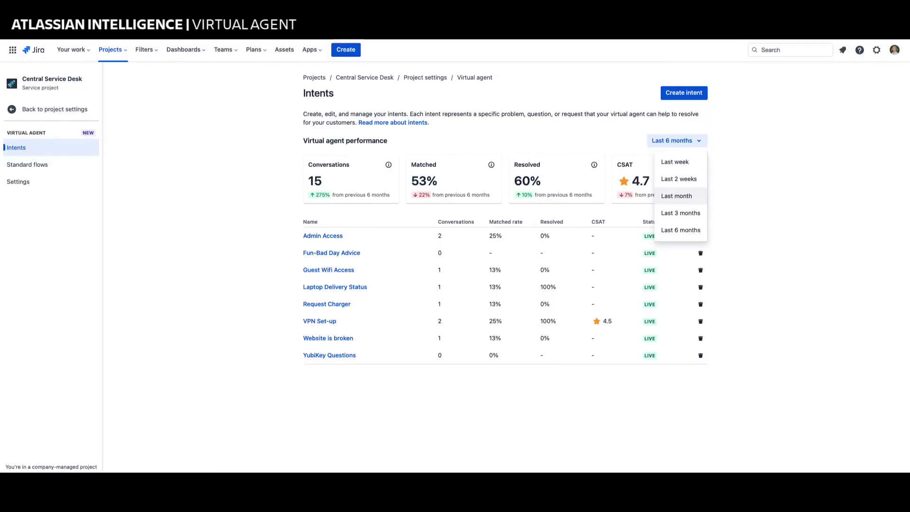
click(681, 213)
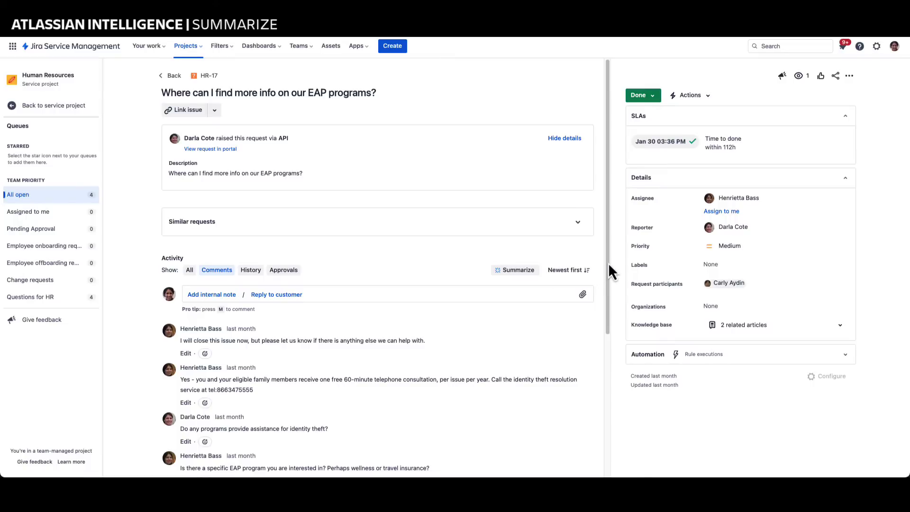
Use Summarize in HR-17's Activity section to get an AI summary of the request
mouse_move(608, 268)
mouse_down()
mouse_move(602, 413)
mouse_move(610, 252)
mouse_up()
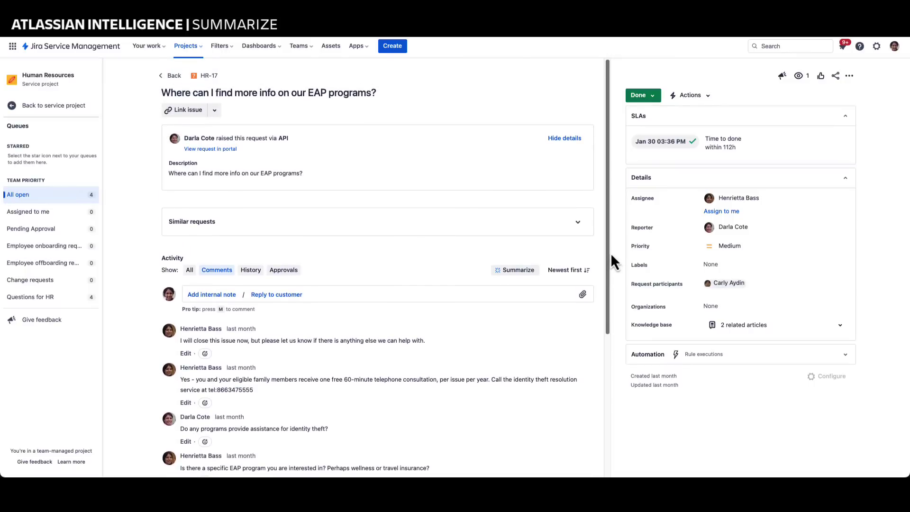
click(523, 272)
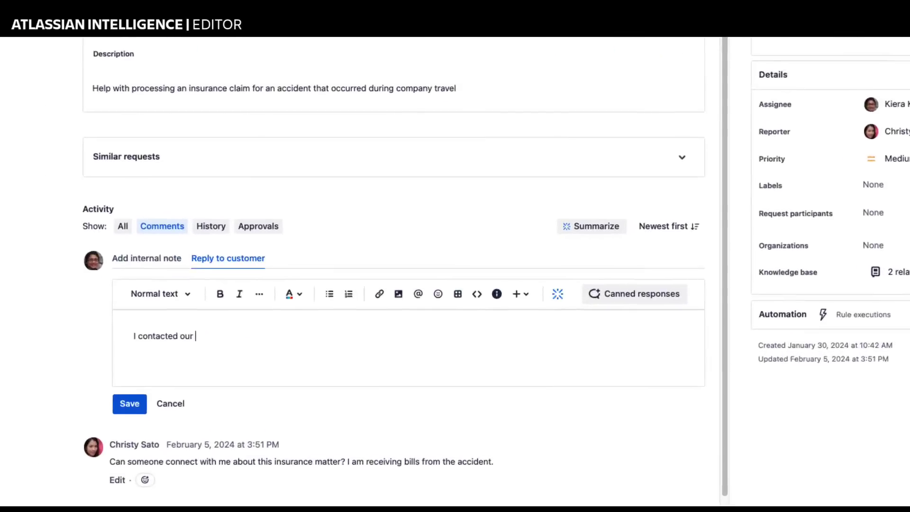
Finish the insurance-provider reply ('...working as fast as we can') and rewrite it in an empathetic tone
text(insurance provider and we will need more info.)
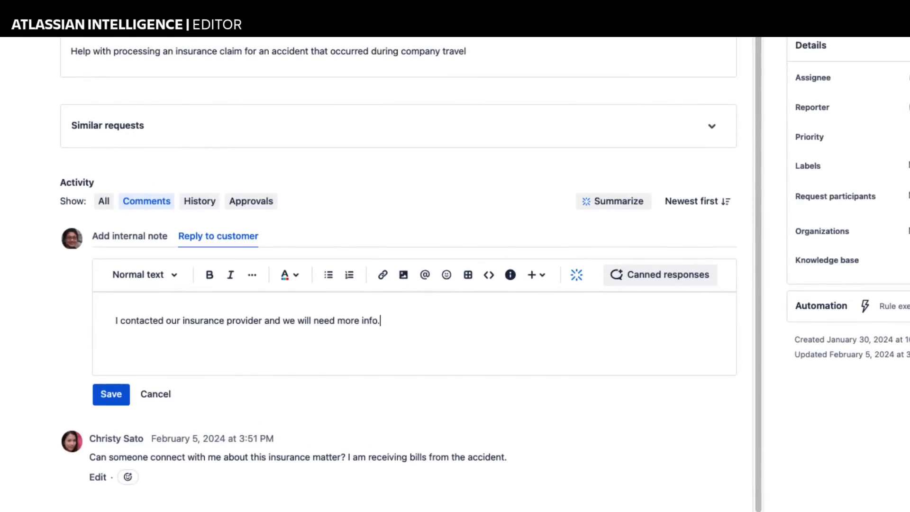
text( We are woking as fast as we can.)
key(ctrl+a)
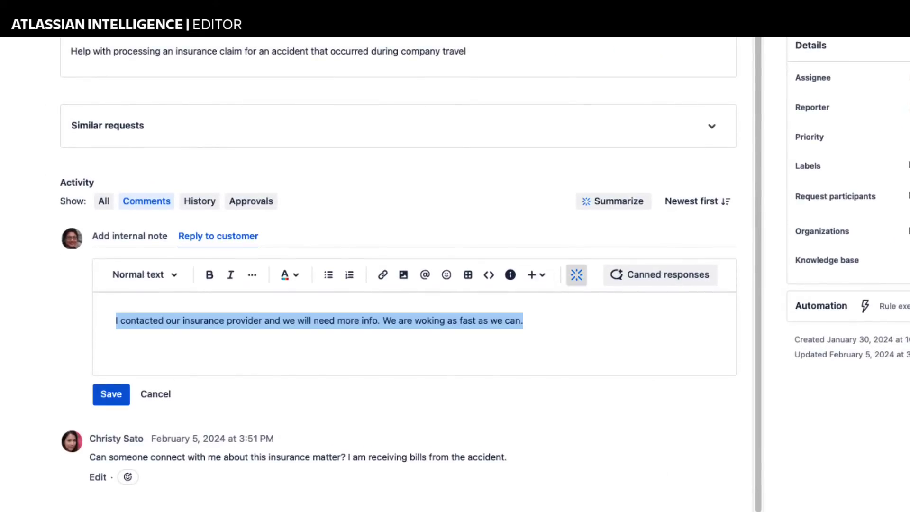
click(577, 274)
scroll(408, 417, down, 3)
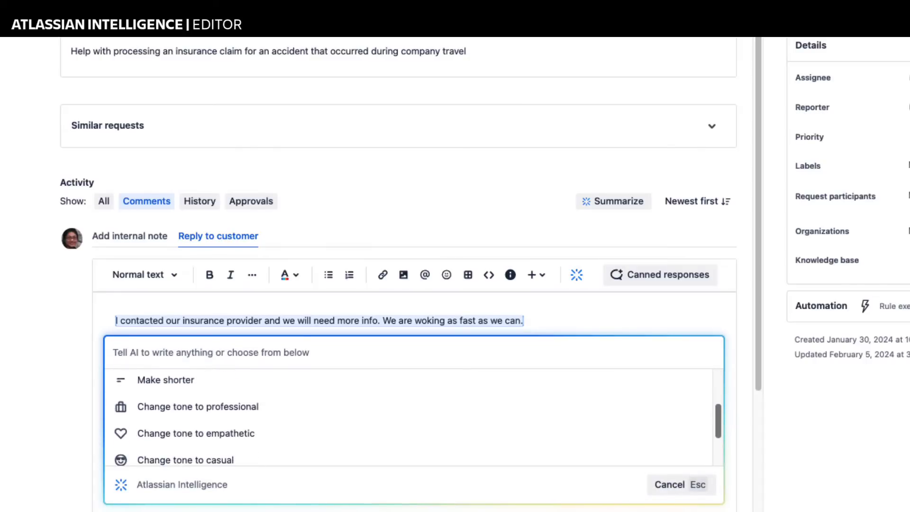
scroll(408, 417, down, 3)
scroll(408, 417, up, 2)
key(Return)
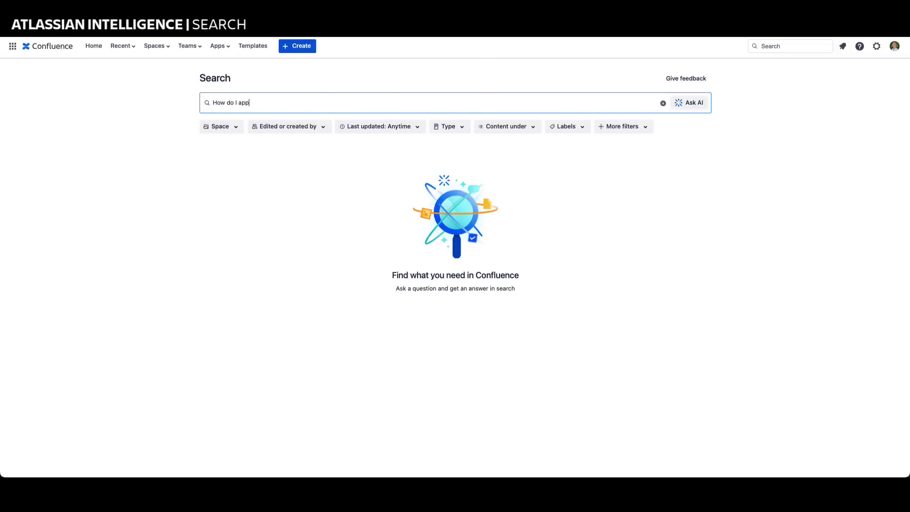
Ask Confluence search 'How do I apply for travel insurance?' to get the AI answer
key(Return)
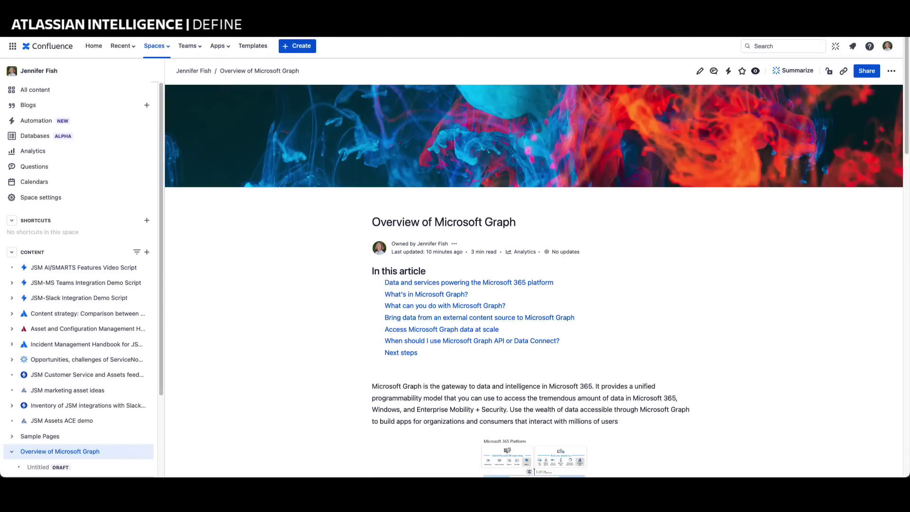
Select 'Microsoft Graph' in the opening paragraph, define it with AI, and scroll through the definition
scroll(534, 279, down, 2)
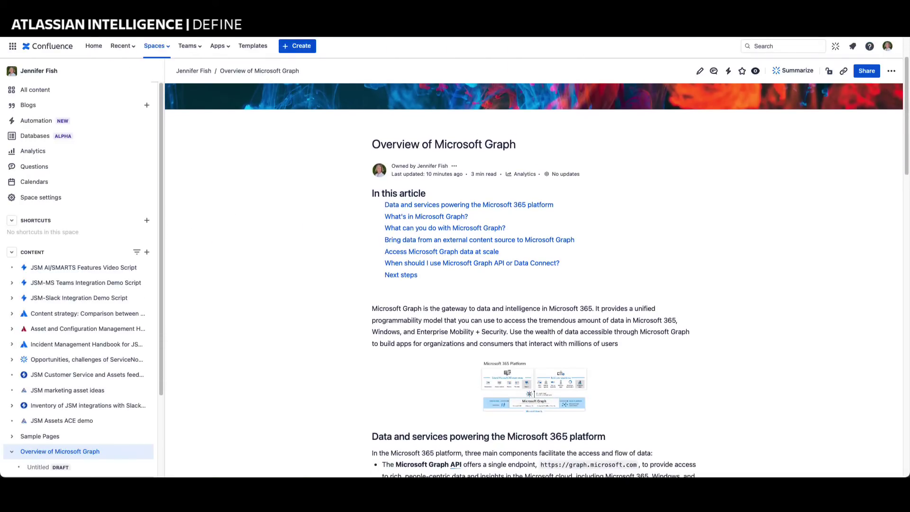
drag(373, 308, 422, 309)
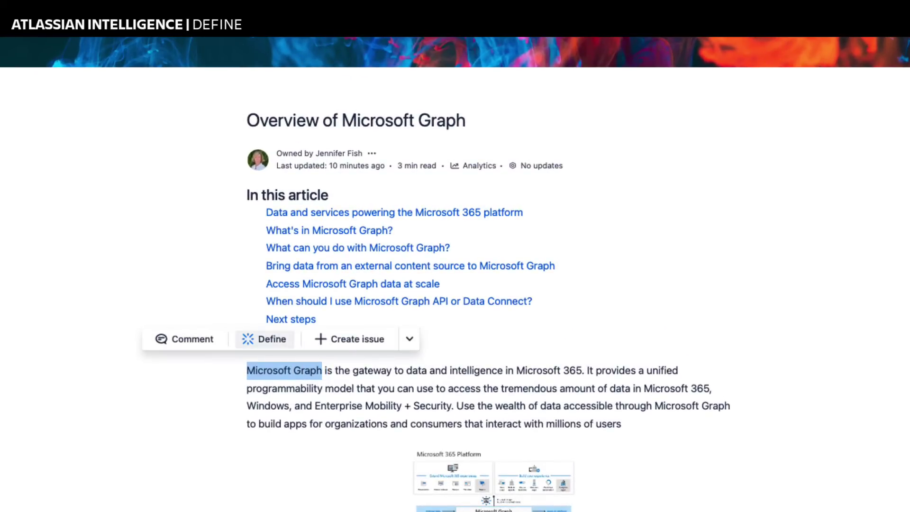
click(265, 339)
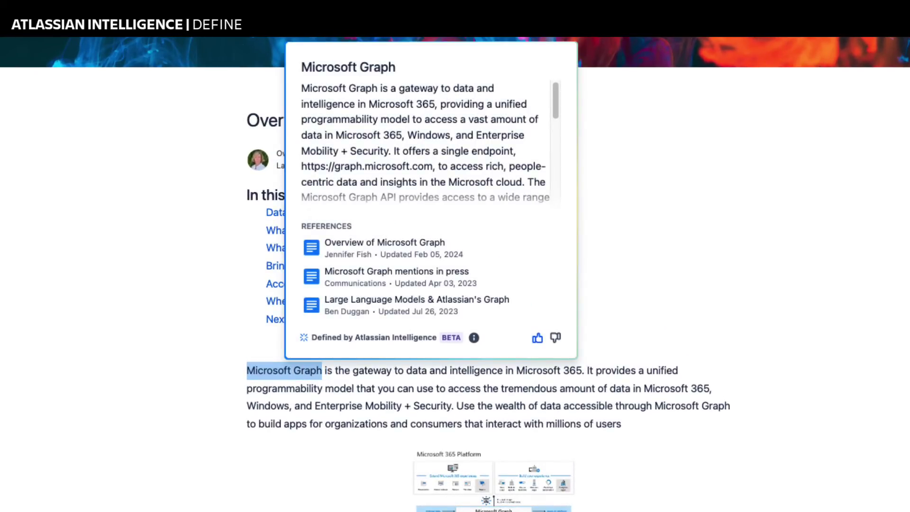
scroll(427, 142, down, 5)
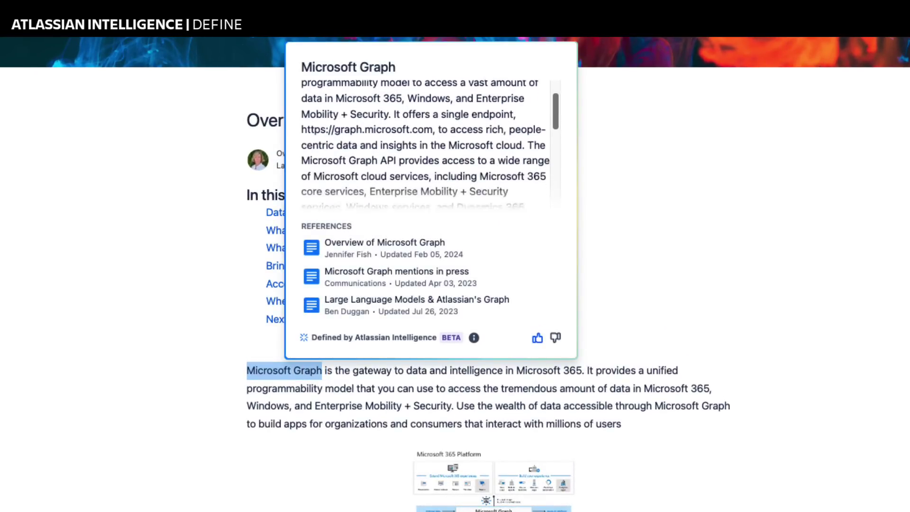
scroll(427, 142, down, 4)
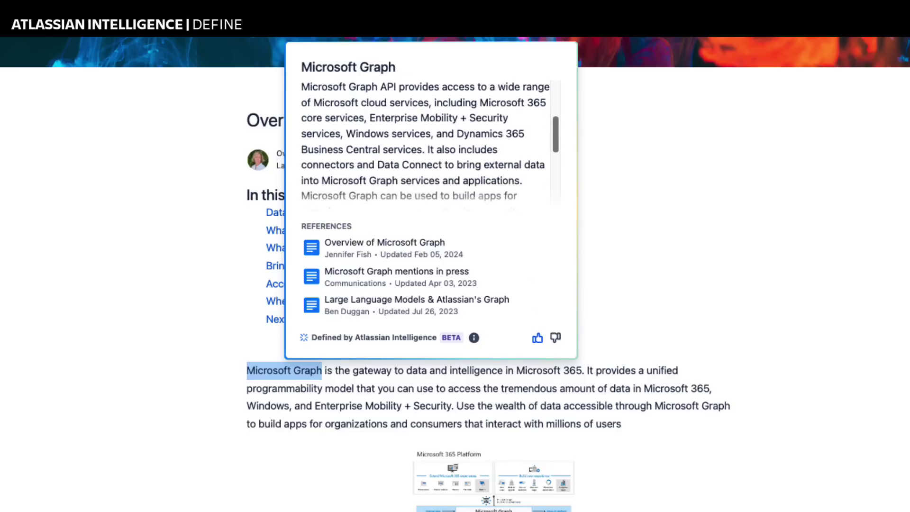
scroll(424, 144, down, 4)
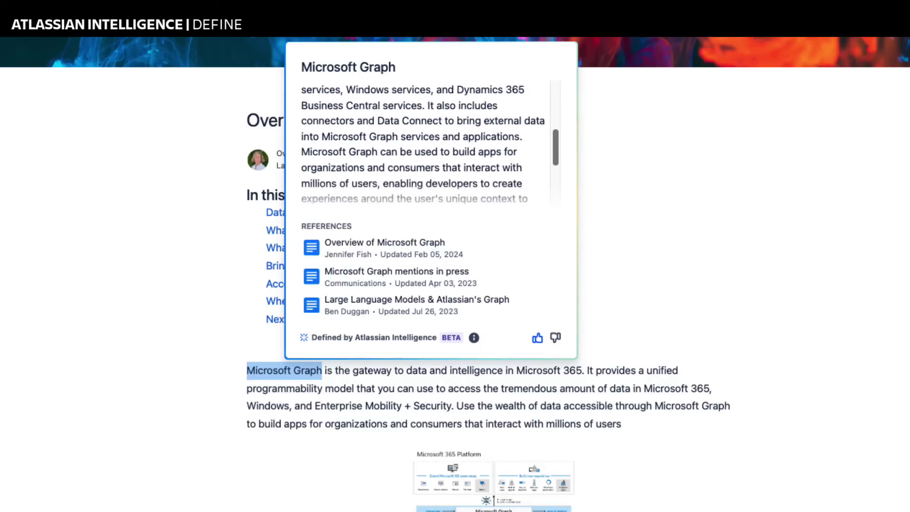
scroll(424, 144, down, 5)
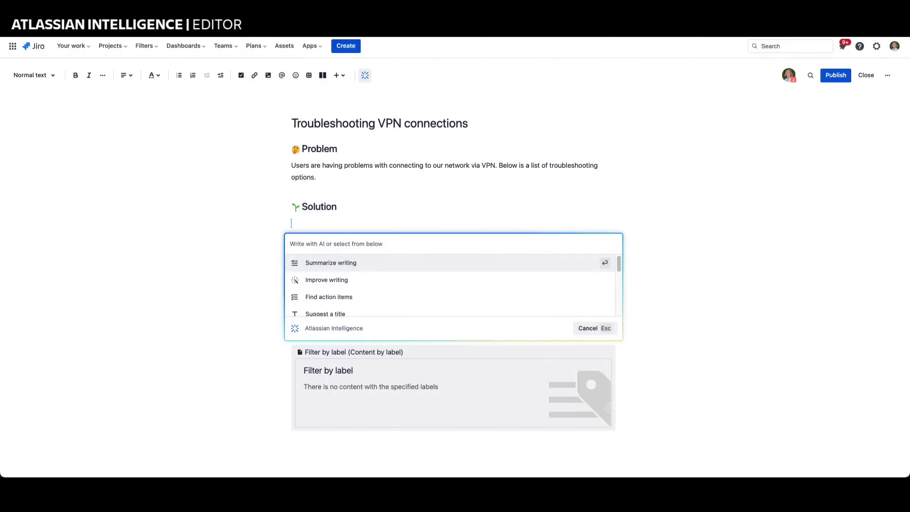
Prompt Atlassian Intelligence to 'Generate a list of options for troubleshooting VPN connection issues'
text(Generate a list of options for)
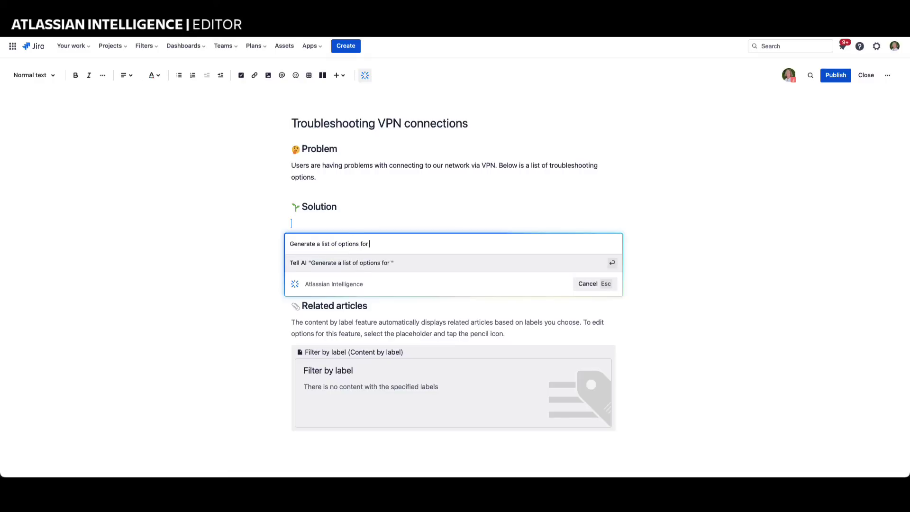
text( troubleshooting VPN conne)
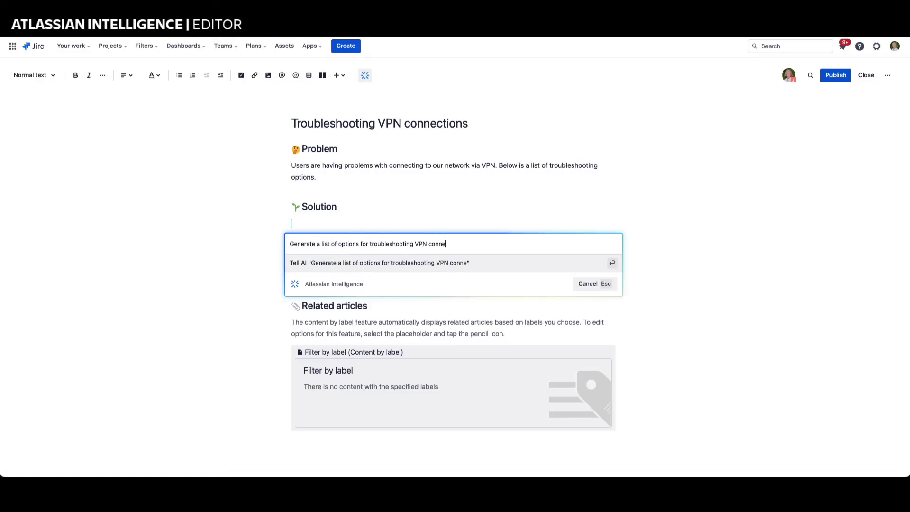
text(ction issues)
key(Return)
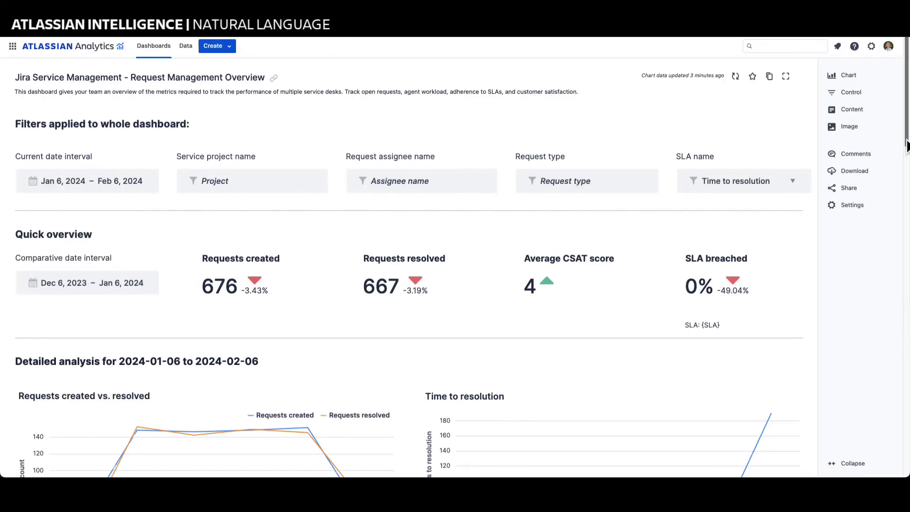
Scroll the Request Management Overview dashboard in Atlassian Analytics
mouse_move(906, 145)
mouse_down()
mouse_move(889, 368)
mouse_move(904, 138)
mouse_up()
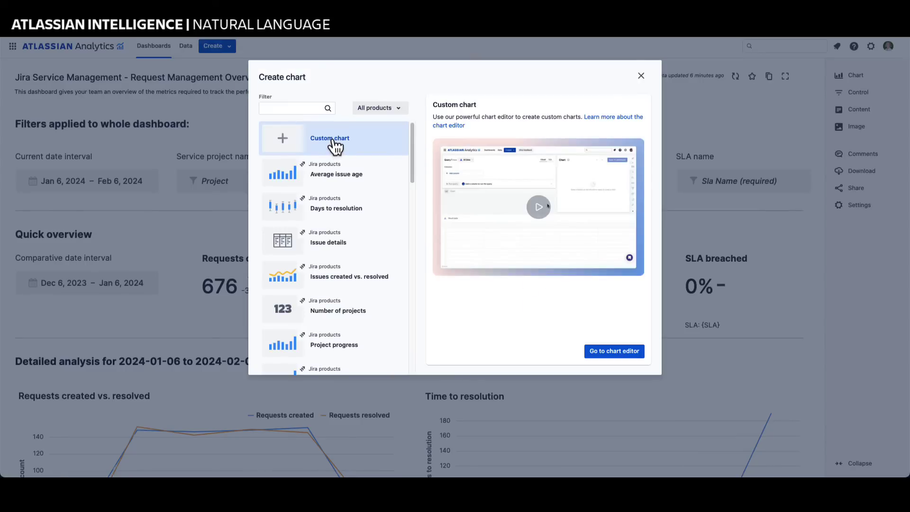
Start a custom chart in SQL mode and ask AI for 'show requests with the slowest resolution times based on the request type'
click(619, 355)
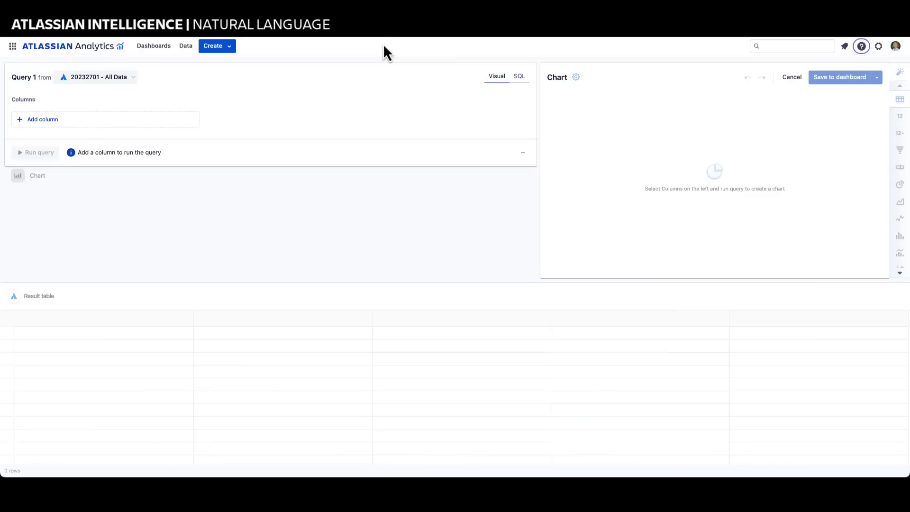
click(520, 77)
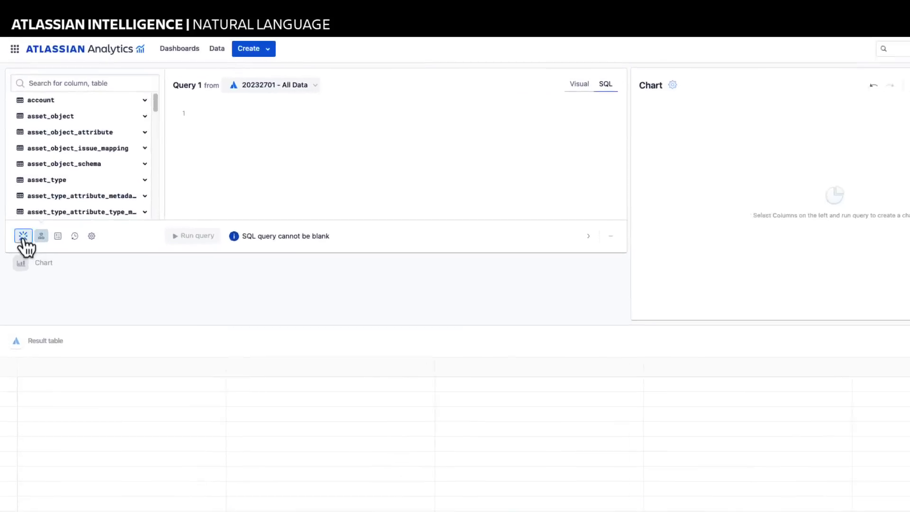
click(23, 236)
text(show re)
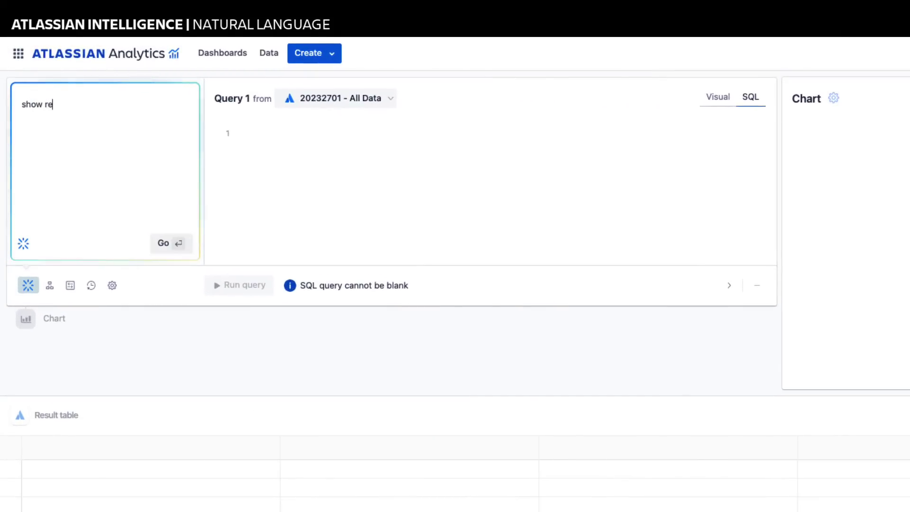
text(quests with )
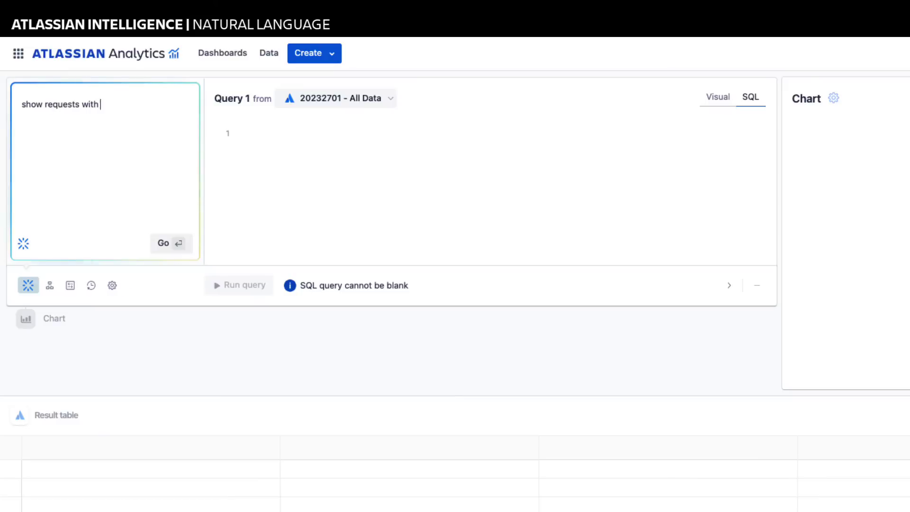
text(the slowest res)
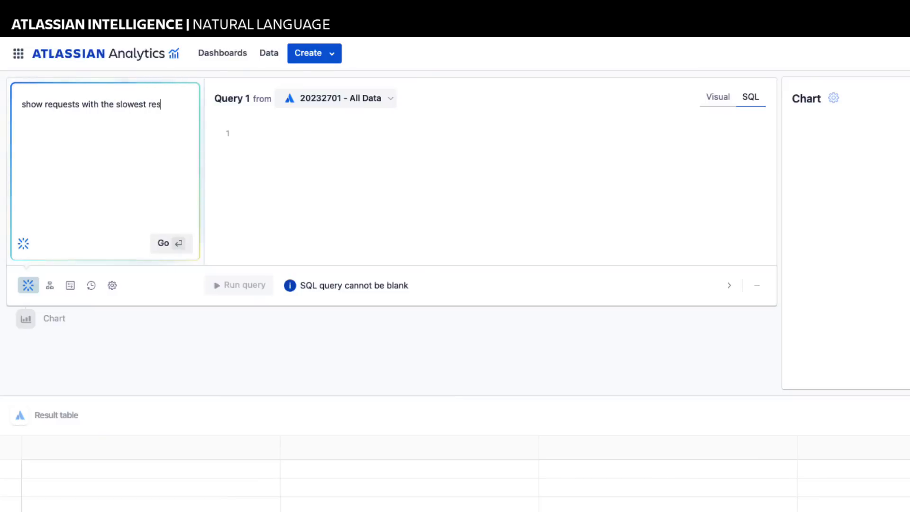
text(olution time)
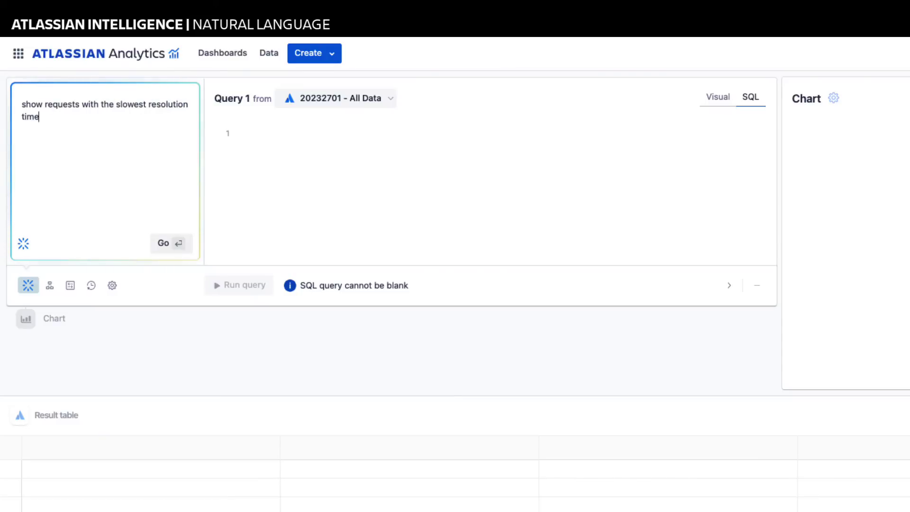
text(s based)
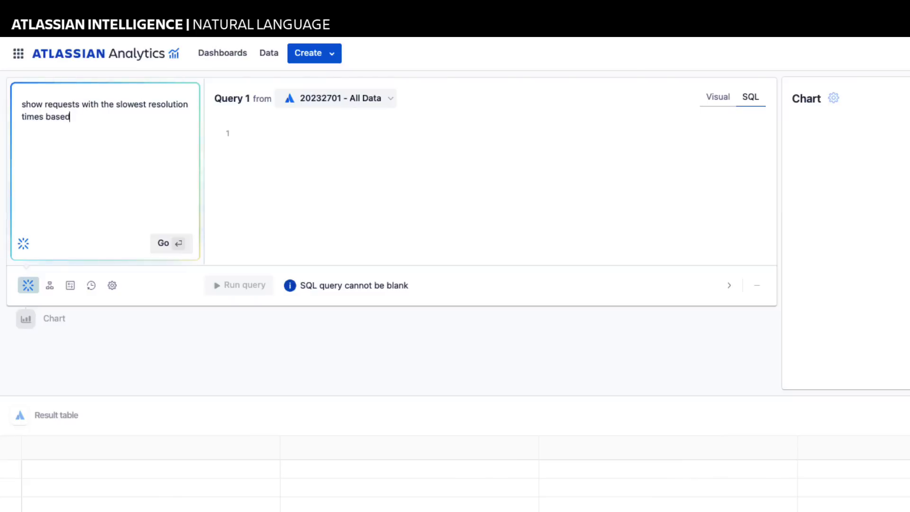
text( on the request type)
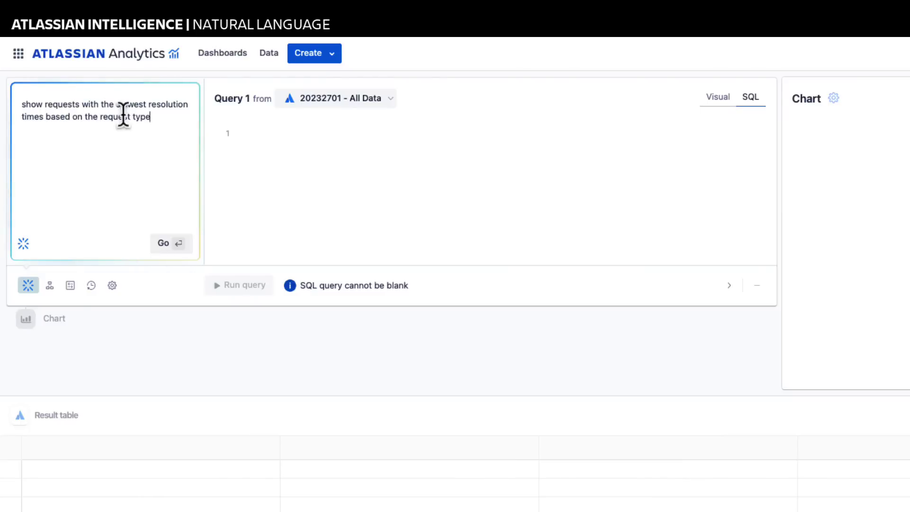
Generate and run the SQL, listing 74 request types with Request a change slowest
click(163, 244)
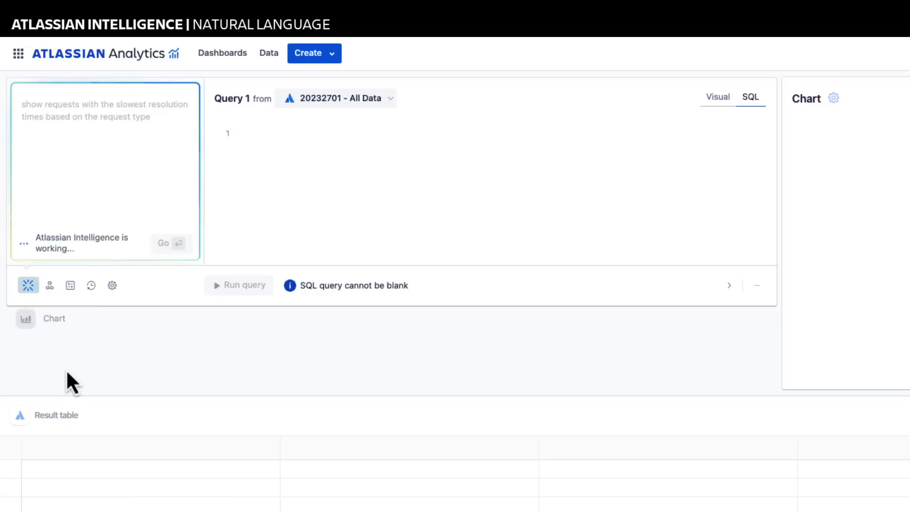
click(167, 207)
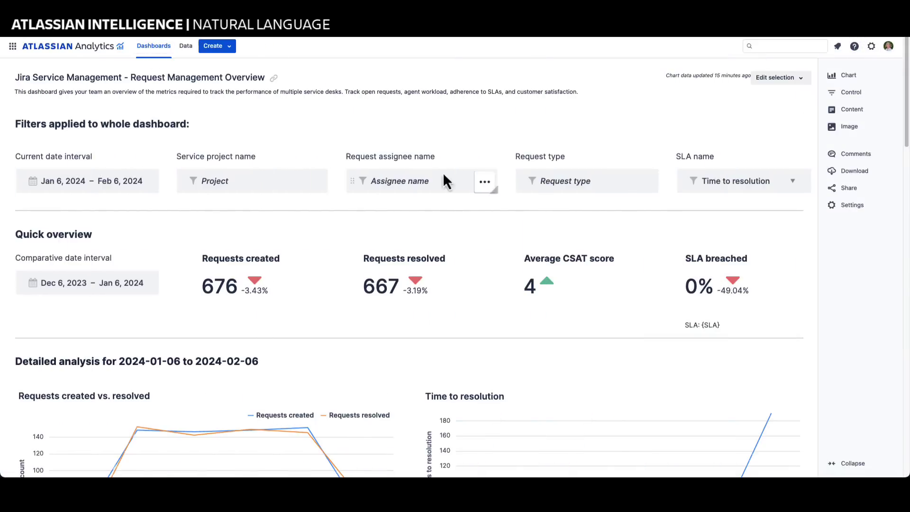
scroll(528, 189, down, 10)
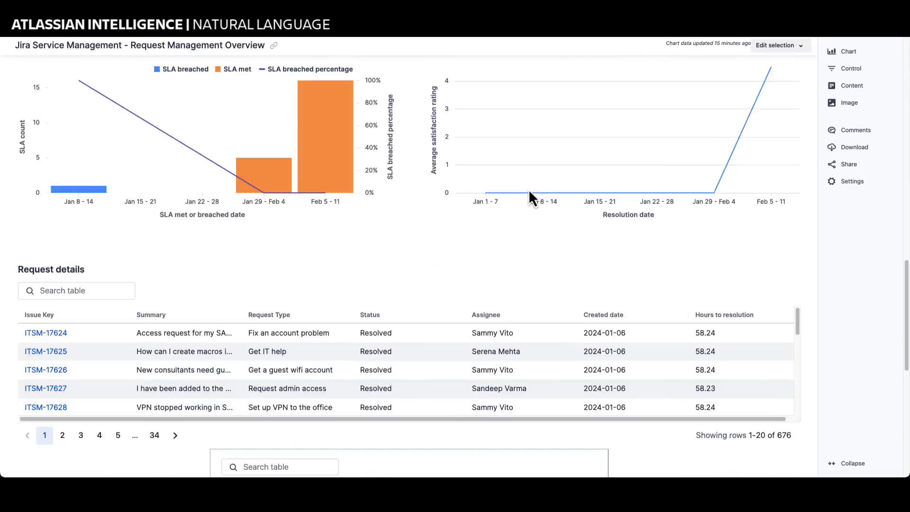
scroll(528, 190, down, 6)
drag(595, 291, 606, 186)
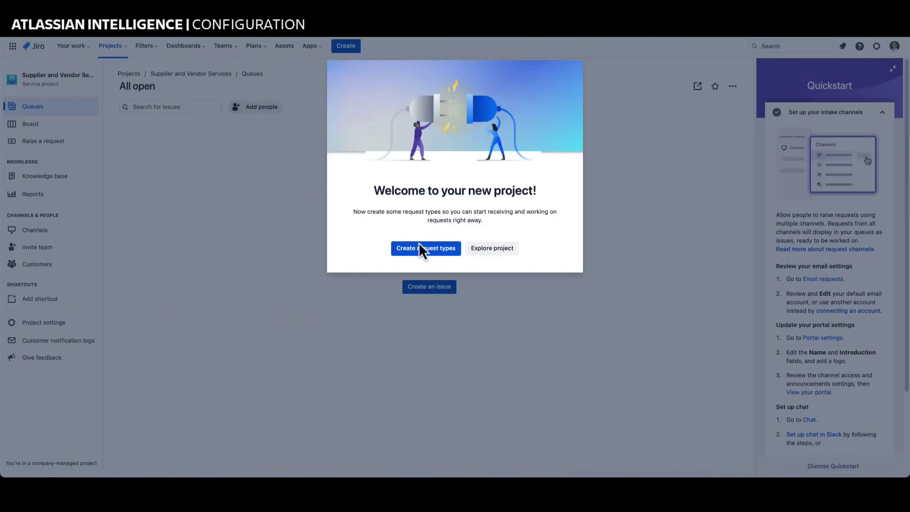
Describe the team's vendor-selection and contract activities for AI suggestions, then create the 'Select a vendor' request type
click(423, 249)
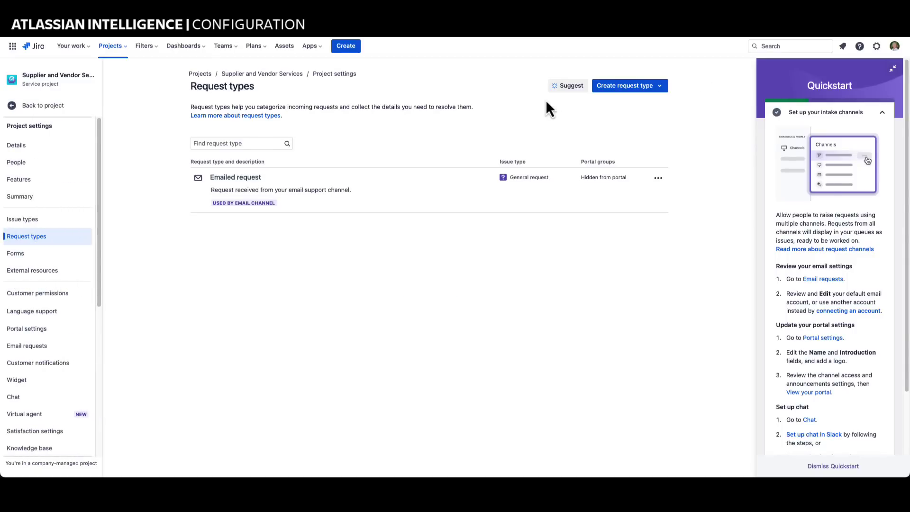
click(566, 88)
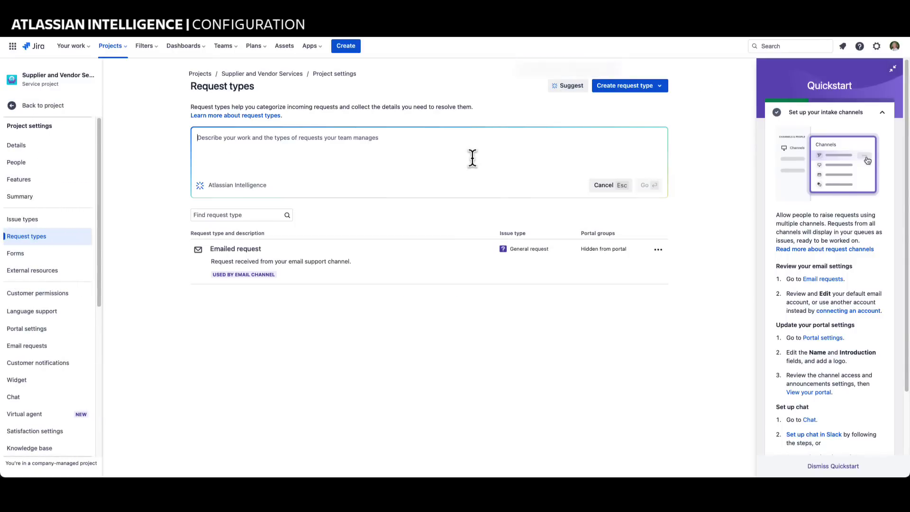
text(My team's activities include select)
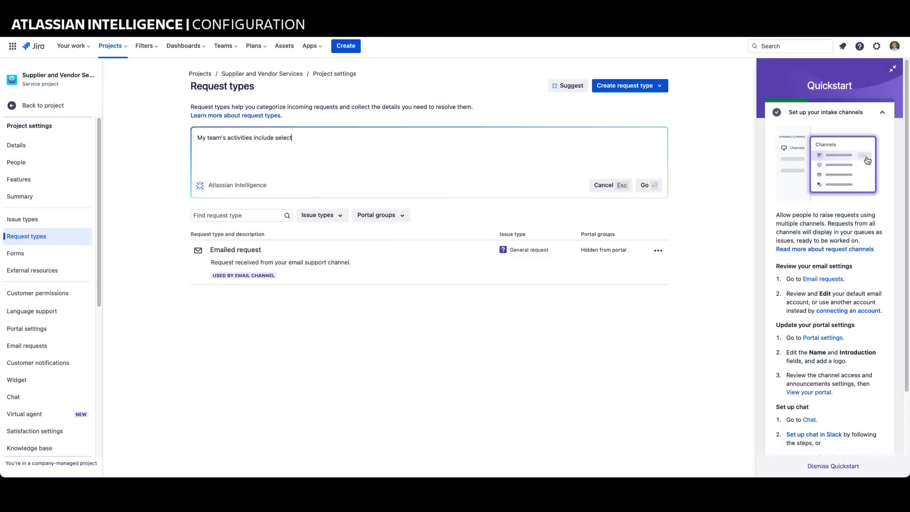
text(ing vendors, negotiating contracts, controlling costs, reducing vendor-related risks and)
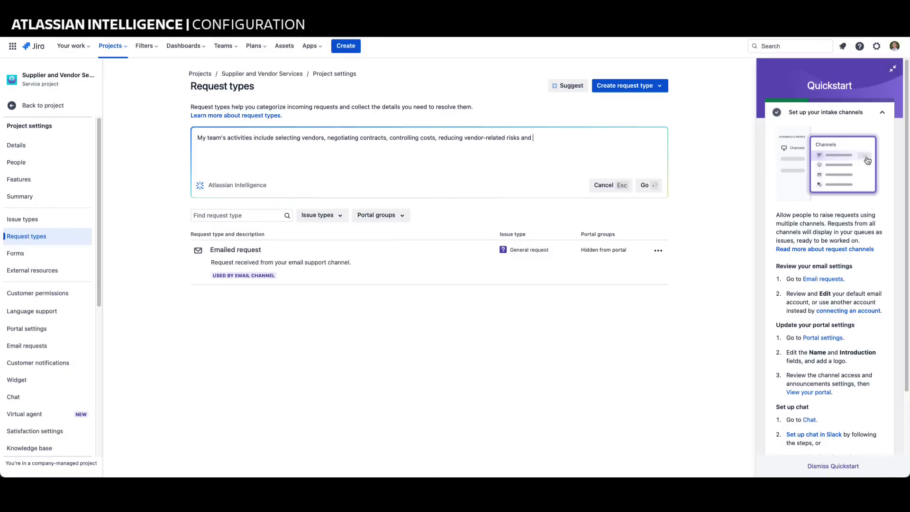
text( ensuring service delivery.)
click(645, 186)
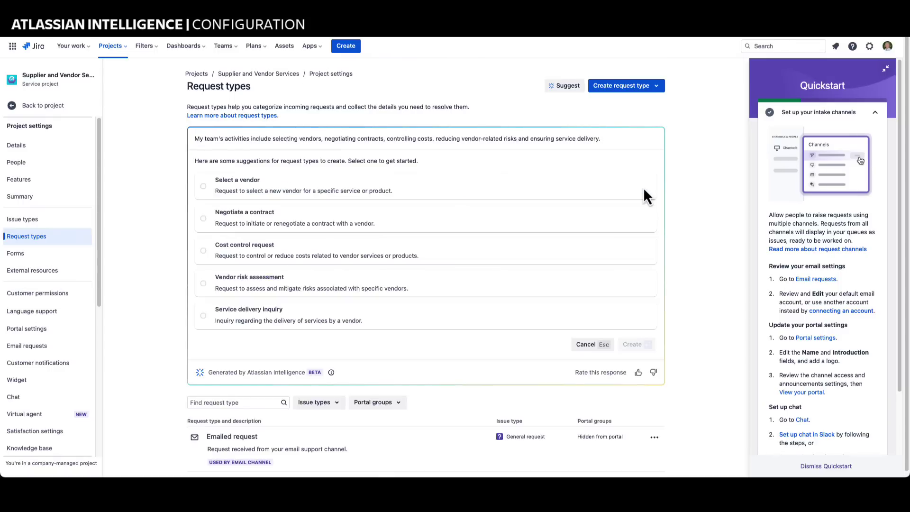
click(203, 186)
click(637, 350)
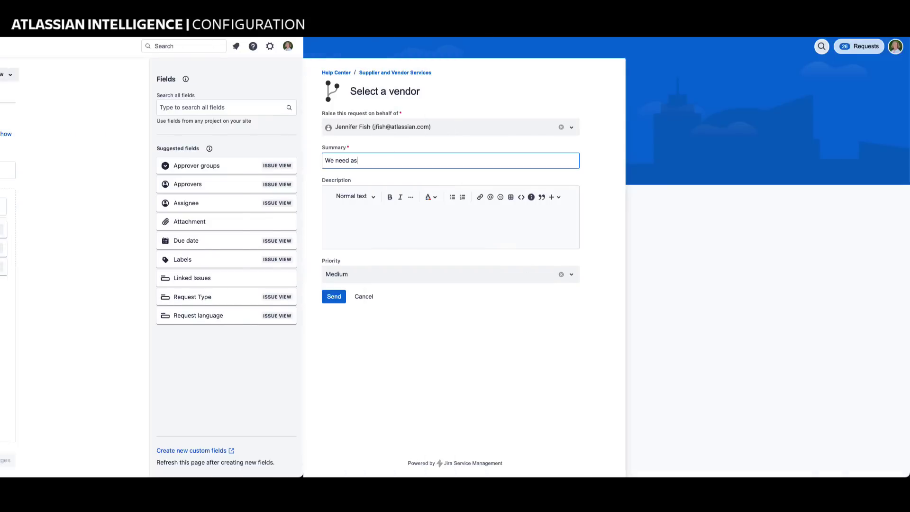
Submit a High-priority request for help finding an HVAC equipment vendor, noting the contract expires in 90 days
text(sistance finding a vendor for HVAC equipment)
click(420, 216)
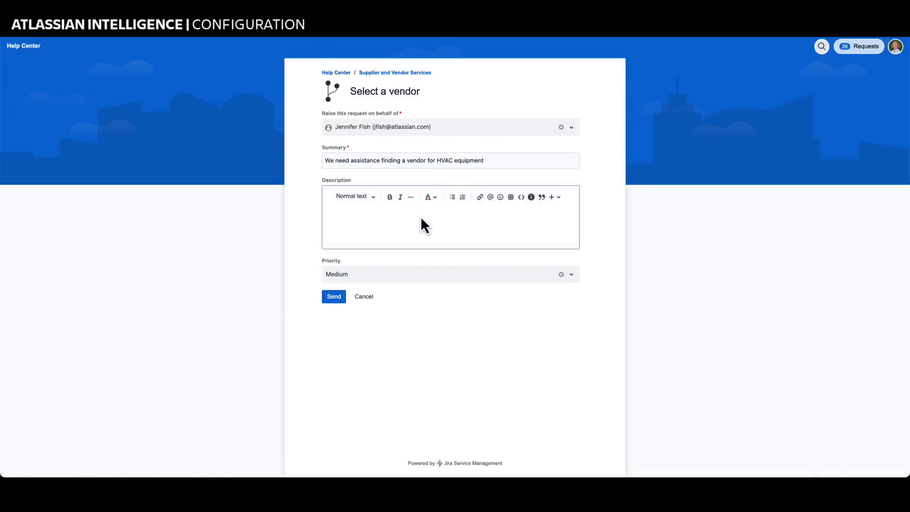
text(The contract with our current vendor will expire in 90 days and we want to conduct a competitive selection.)
click(420, 278)
click(389, 311)
click(334, 302)
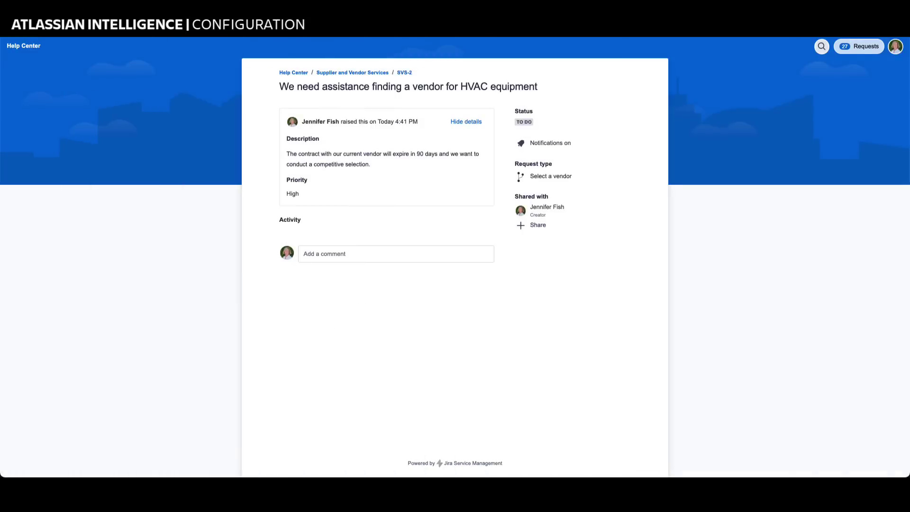